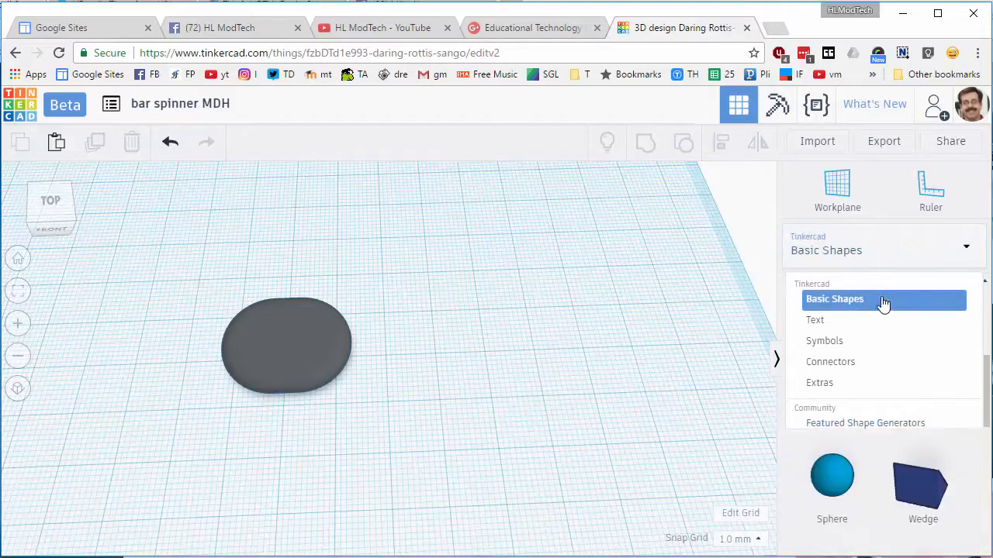
Place a cylinder hole on the workplane beside the capsule and size its base to 22.3 by 22.3 mm.
{"action": "left_click_drag", "start_coordinate": [932, 320], "coordinate": [532, 335]}
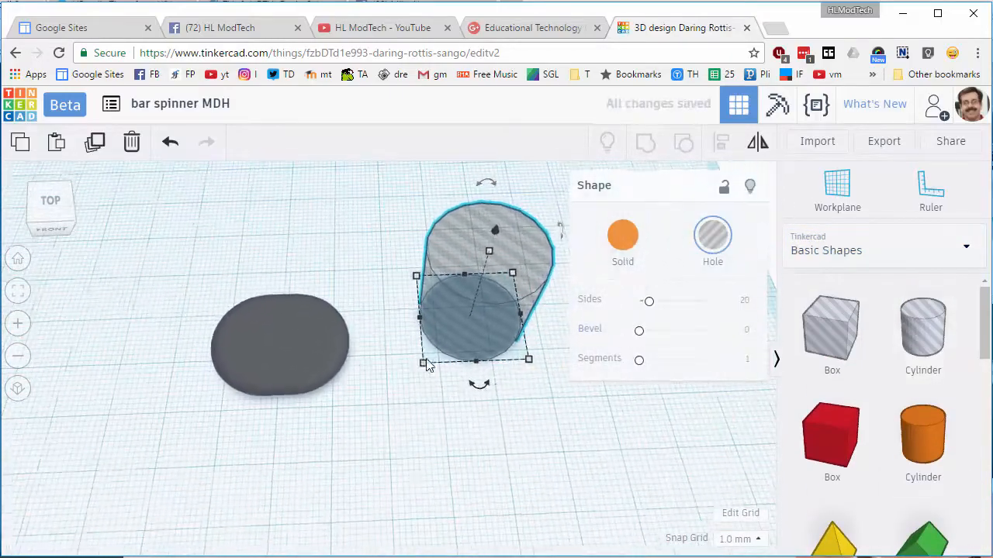
{"action": "left_click", "coordinate": [342, 318]}
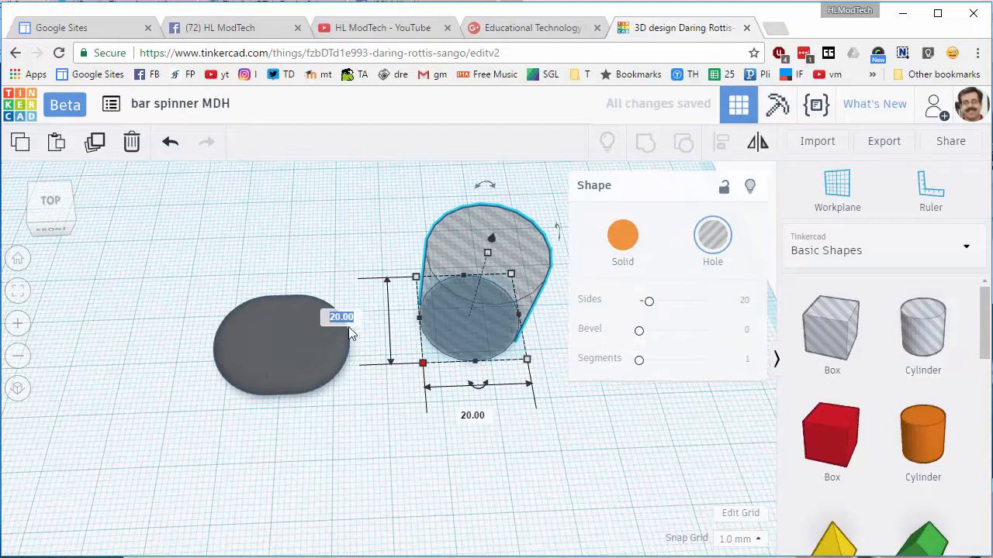
{"action": "type", "text": "22.3"}
{"action": "key", "text": "Return"}
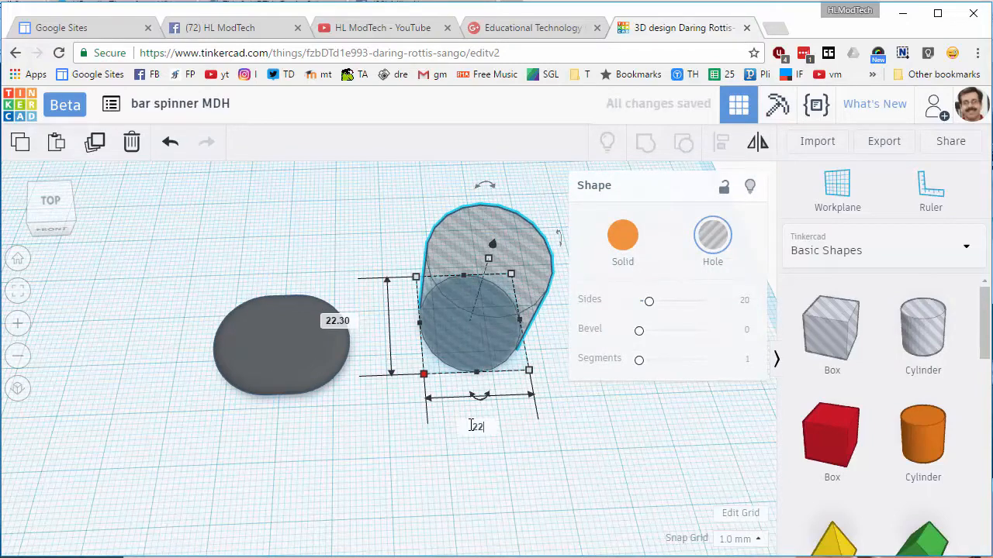
{"action": "left_click", "coordinate": [470, 426]}
{"action": "type", "text": "22.3"}
{"action": "key", "text": "Return"}
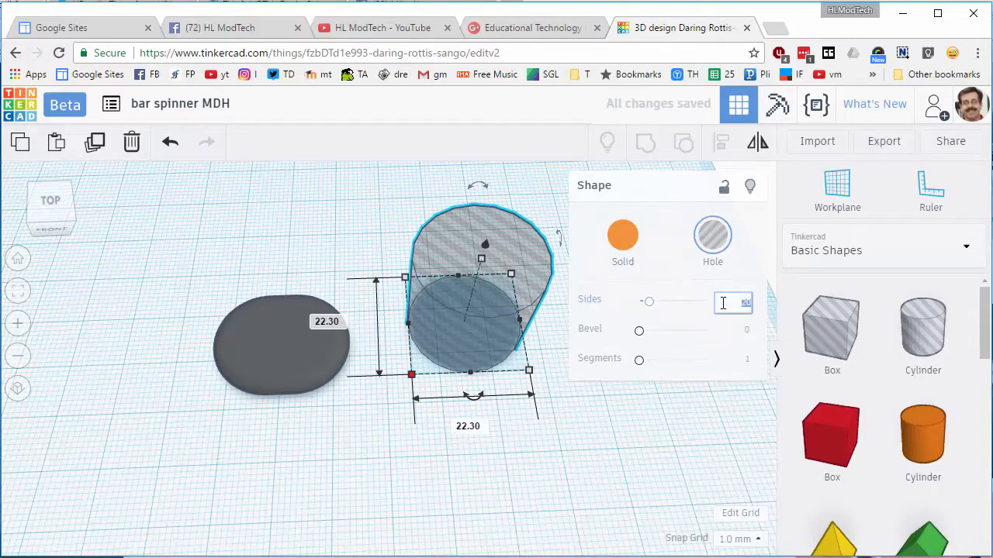
Set the cylinder hole to 60 sides and a height of 8 mm.
{"action": "type", "text": "60"}
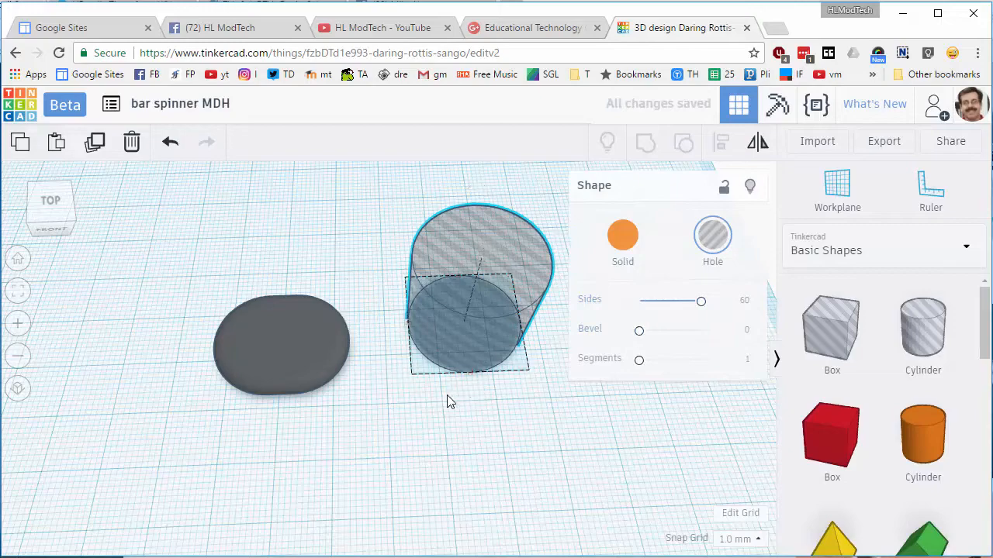
{"action": "right_click_drag", "start_coordinate": [445, 401], "coordinate": [459, 332]}
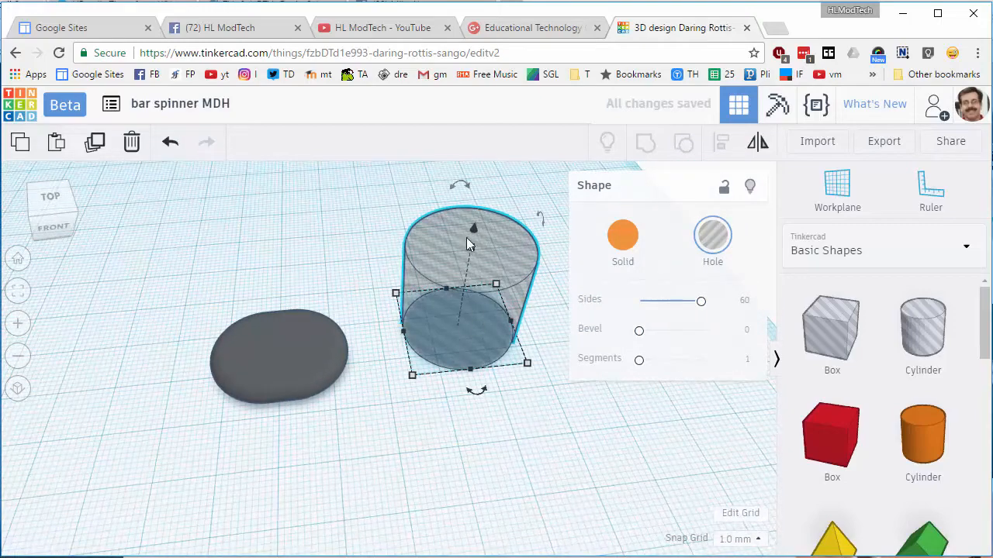
{"action": "mouse_move", "coordinate": [470, 248]}
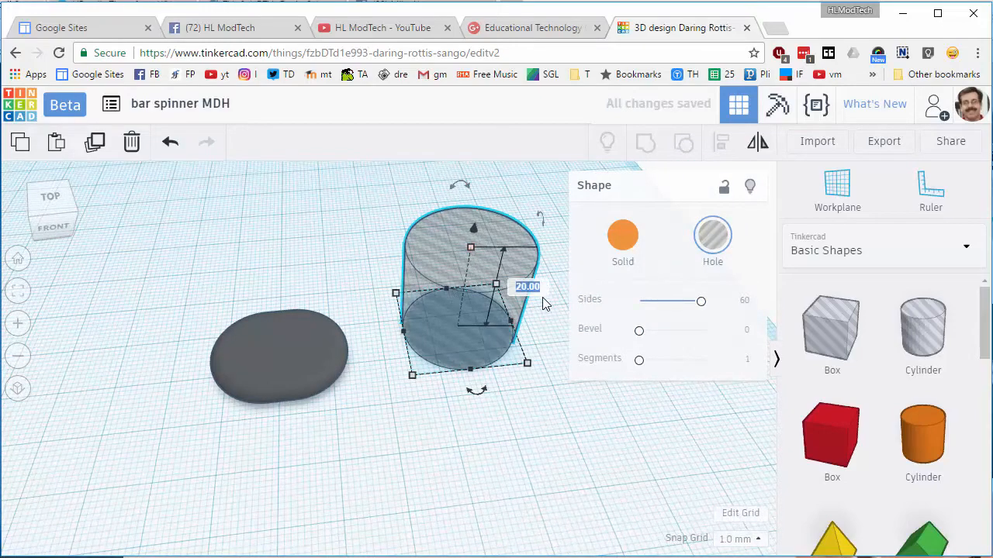
{"action": "type", "text": "8"}
{"action": "key", "text": "Return"}
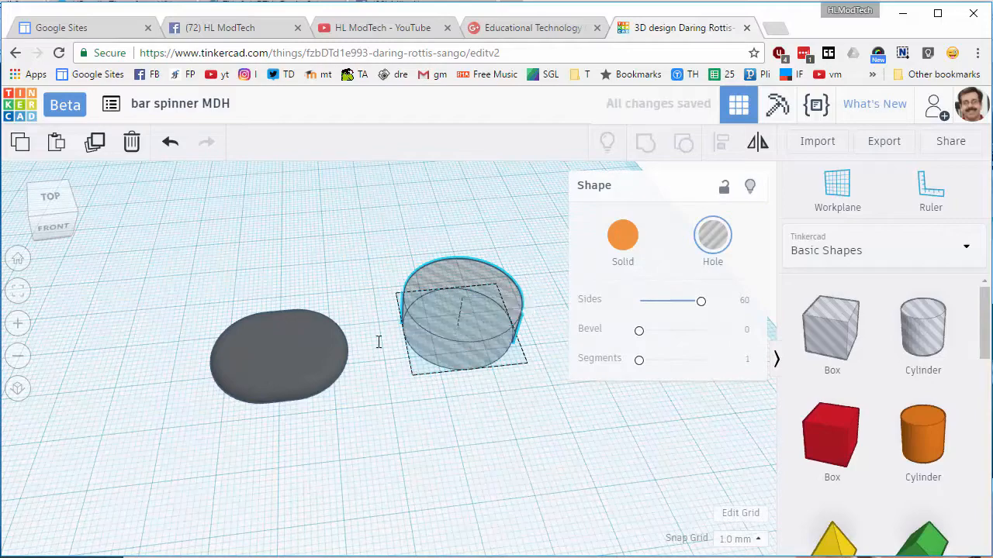
Move the cylinder hole onto the capsule and align the two shapes on their centers in both horizontal directions.
{"action": "left_click_drag", "start_coordinate": [452, 340], "coordinate": [265, 370]}
{"action": "left_click_drag", "start_coordinate": [383, 407], "coordinate": [384, 407]}
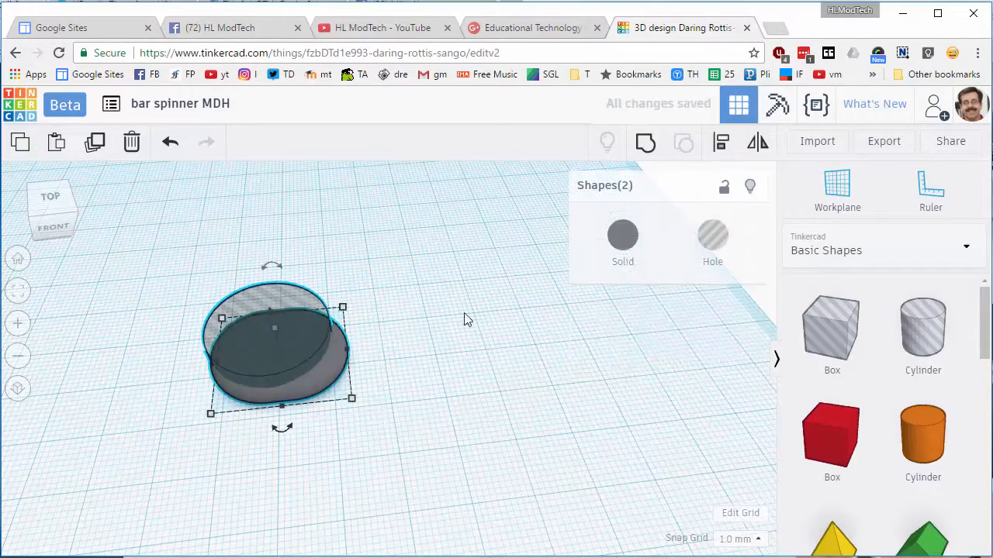
{"action": "scroll", "coordinate": [466, 317], "scroll_direction": "up", "scroll_amount": 2}
{"action": "left_click", "coordinate": [254, 439]}
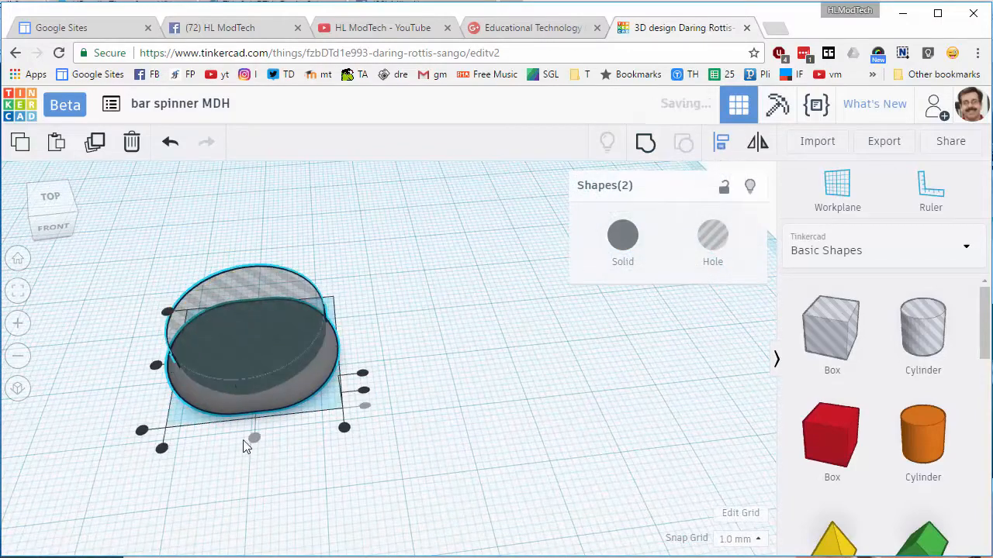
{"action": "left_click", "coordinate": [155, 366]}
{"action": "left_click", "coordinate": [19, 293]}
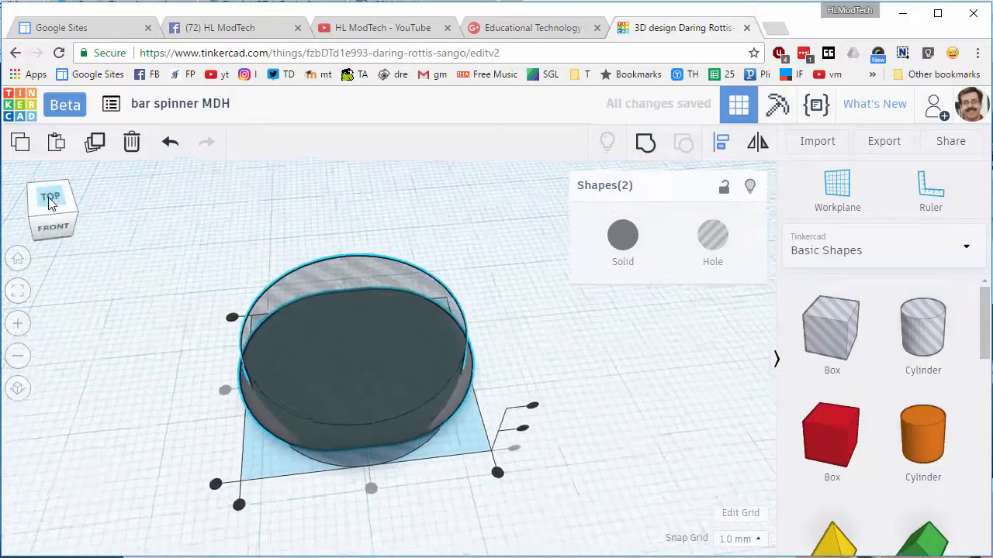
{"action": "left_click", "coordinate": [49, 204]}
{"action": "left_click", "coordinate": [123, 368]}
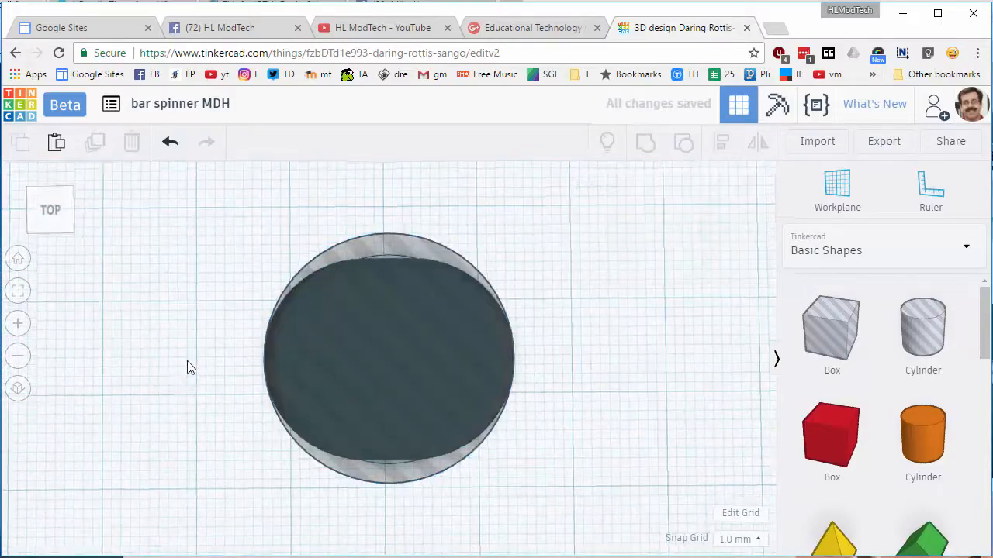
Stretch the capsule outward on all four sides beyond the cylinder hole, making it about 33 mm wide.
{"action": "right_click_drag", "start_coordinate": [191, 367], "coordinate": [280, 440]}
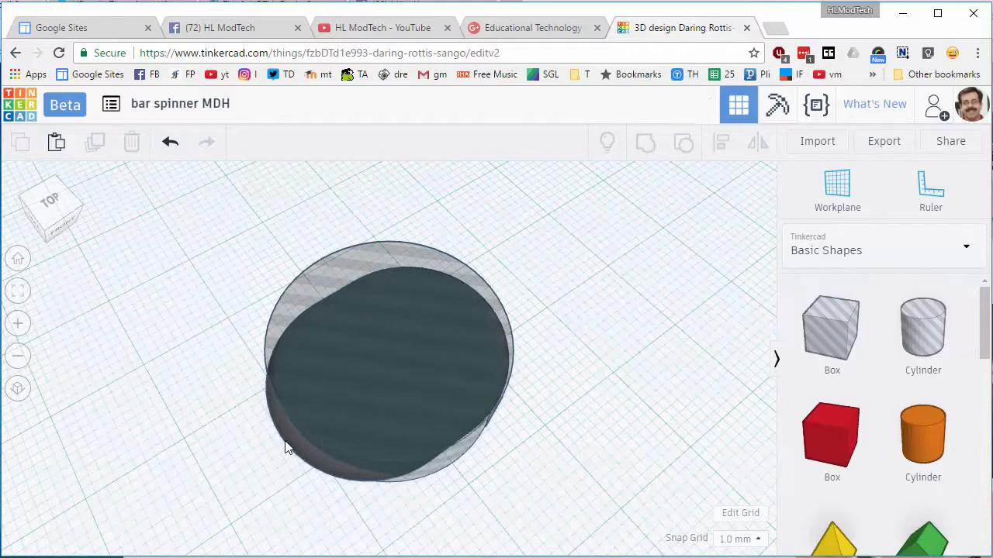
{"action": "left_click", "coordinate": [286, 446]}
{"action": "mouse_move", "coordinate": [292, 485]}
{"action": "right_mouse_down"}
{"action": "mouse_move", "coordinate": [238, 495]}
{"action": "mouse_move", "coordinate": [302, 512]}
{"action": "mouse_move", "coordinate": [285, 485]}
{"action": "right_mouse_up"}
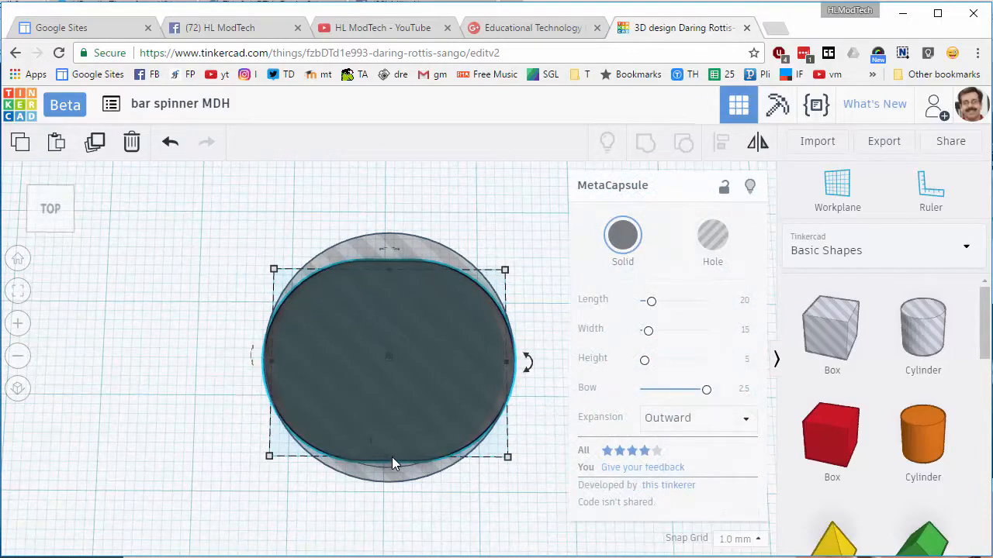
{"action": "left_click_drag", "start_coordinate": [390, 456], "coordinate": [388, 496]}
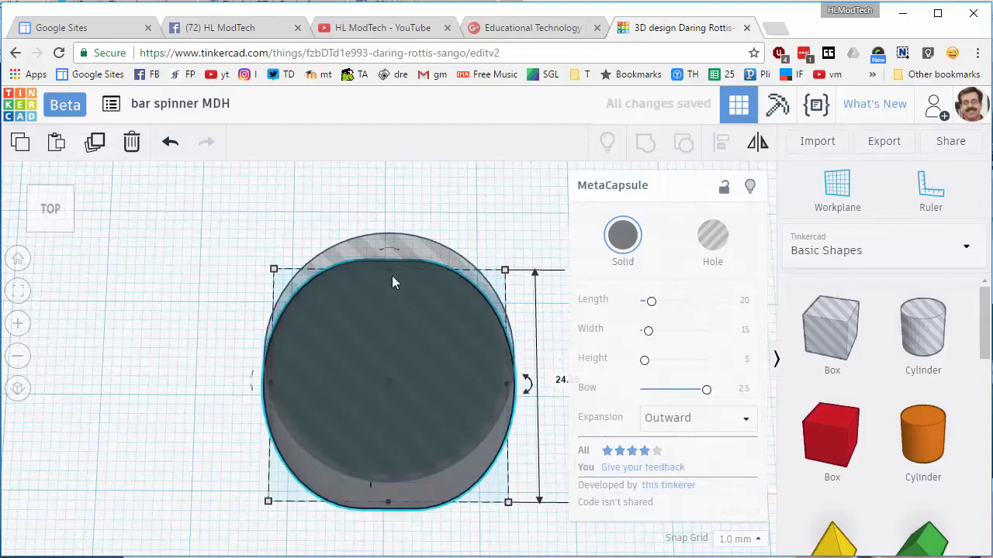
{"action": "left_click_drag", "start_coordinate": [391, 269], "coordinate": [389, 221]}
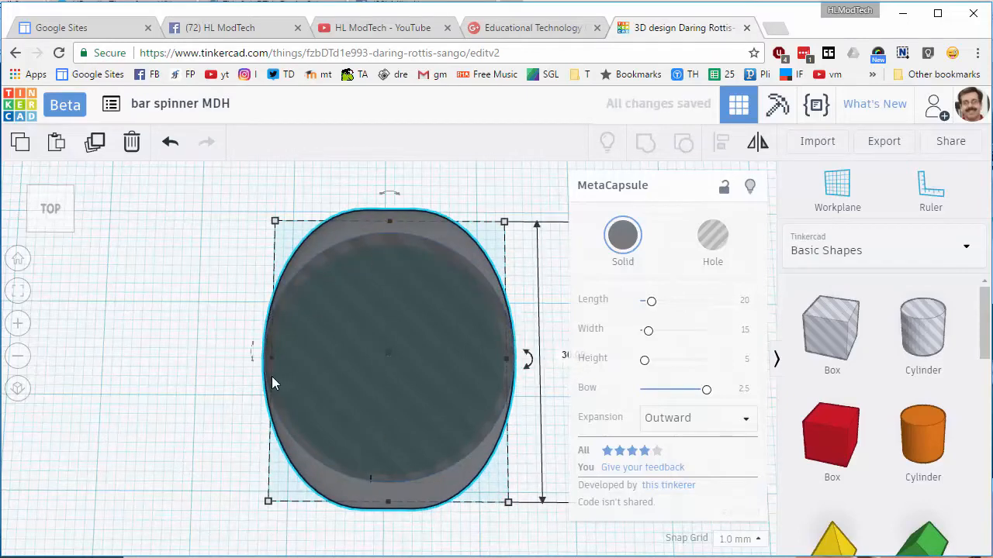
{"action": "left_click_drag", "start_coordinate": [268, 353], "coordinate": [225, 358]}
{"action": "left_click_drag", "start_coordinate": [510, 363], "coordinate": [537, 362]}
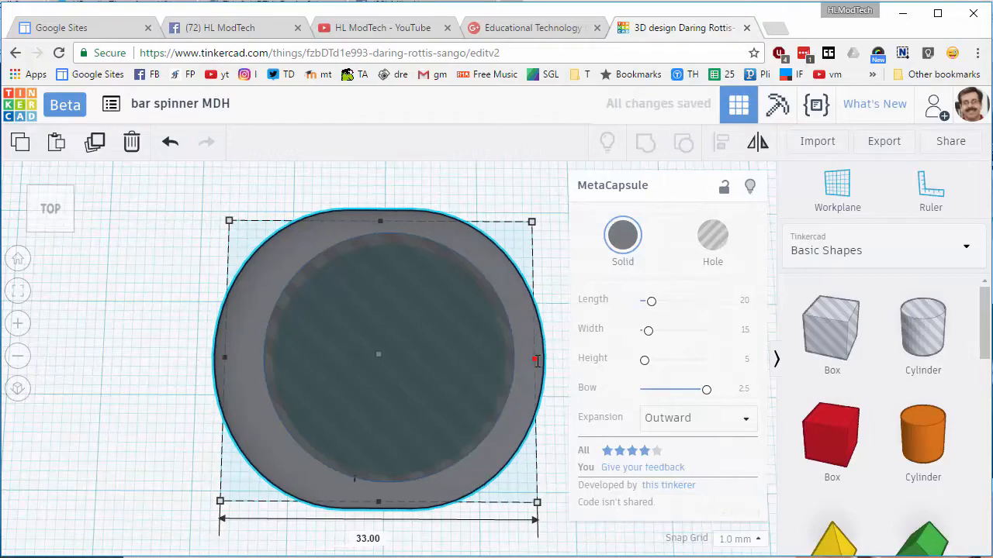
Re-center the cylinder hole and the enlarged capsule on each other in both horizontal directions.
{"action": "left_click", "coordinate": [152, 368]}
{"action": "right_click_drag", "start_coordinate": [155, 434], "coordinate": [135, 249]}
{"action": "left_click_drag", "start_coordinate": [457, 468], "coordinate": [450, 459]}
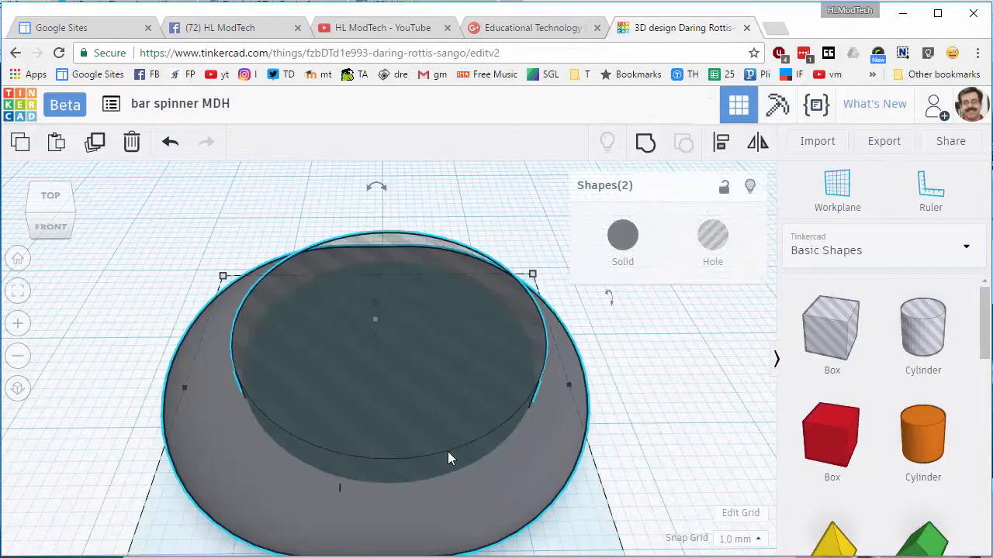
{"action": "scroll", "coordinate": [450, 452], "scroll_direction": "down", "scroll_amount": 2}
{"action": "left_click", "coordinate": [721, 142]}
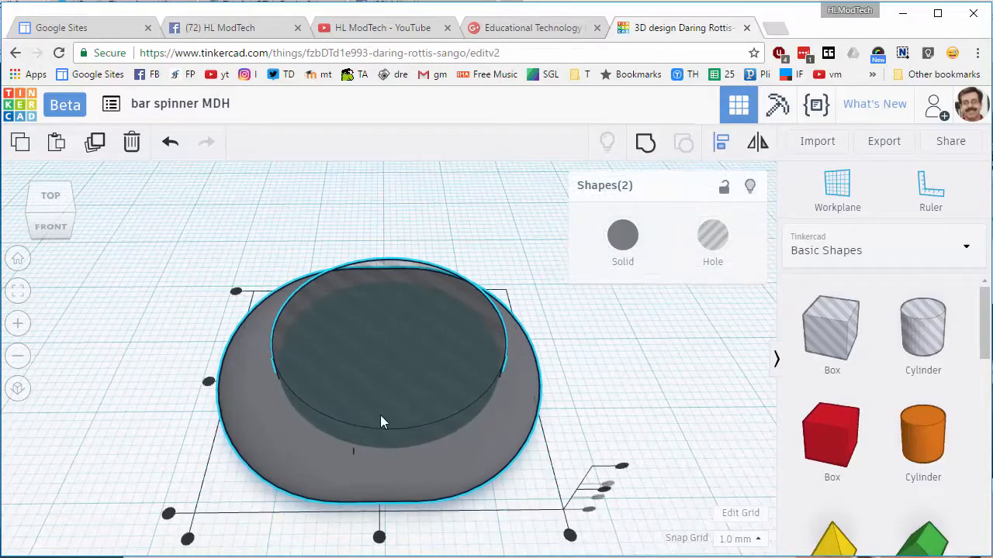
{"action": "left_click", "coordinate": [379, 536]}
{"action": "left_click", "coordinate": [208, 381]}
{"action": "right_click_drag", "start_coordinate": [210, 405], "coordinate": [230, 444]}
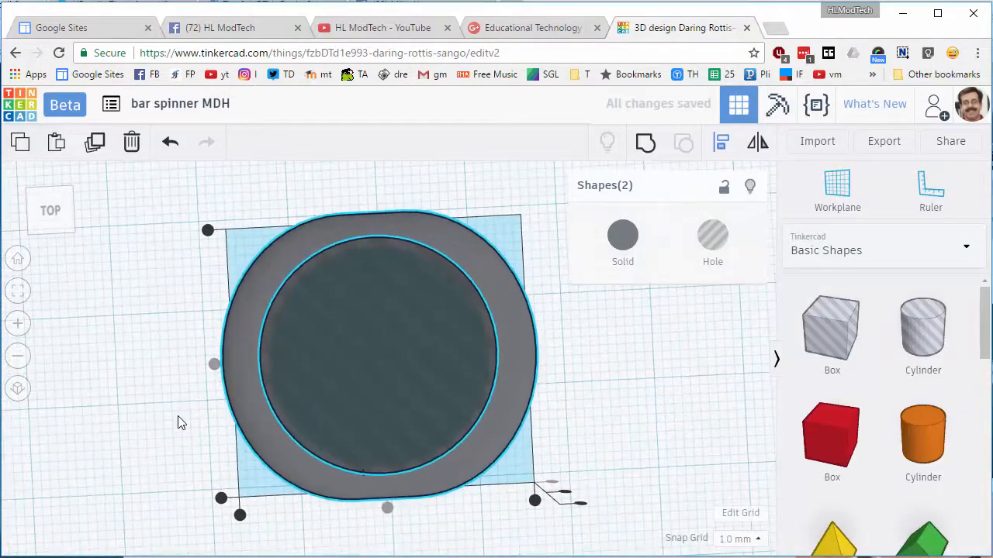
{"action": "left_click", "coordinate": [153, 328]}
{"action": "right_click_drag", "start_coordinate": [152, 328], "coordinate": [195, 235]}
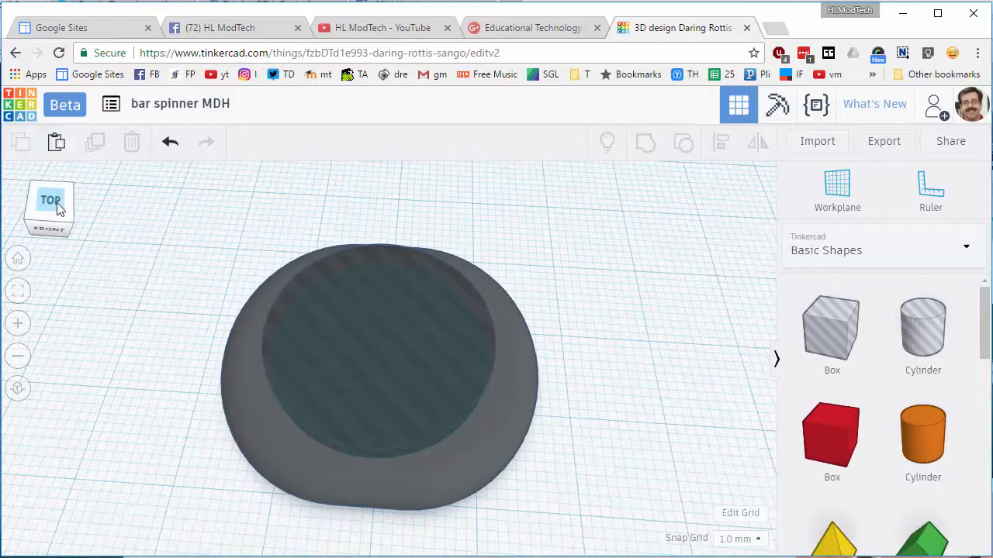
Duplicate the capsule together with its hole and shift the copy 24 mm to the right of the original.
{"action": "left_click", "coordinate": [239, 367]}
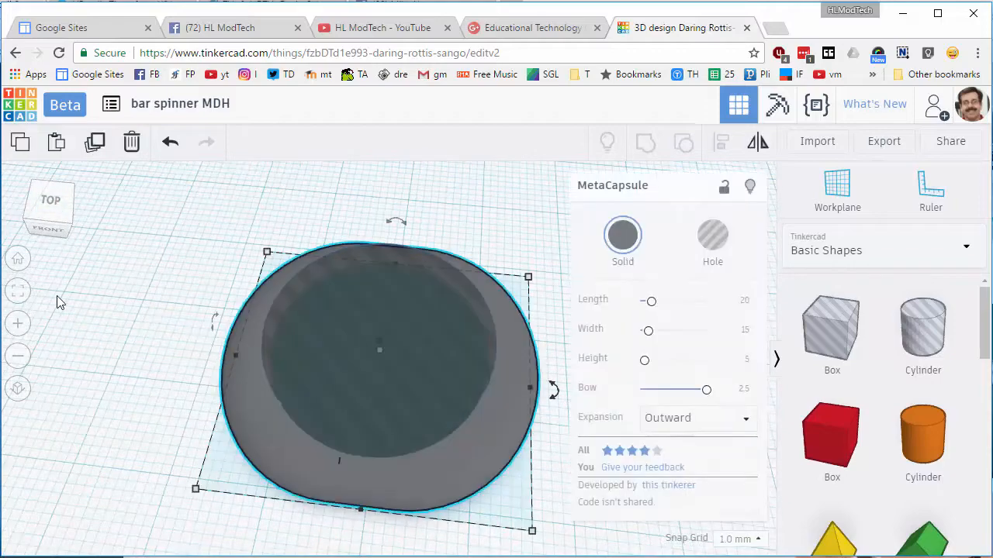
{"action": "left_click", "coordinate": [18, 291]}
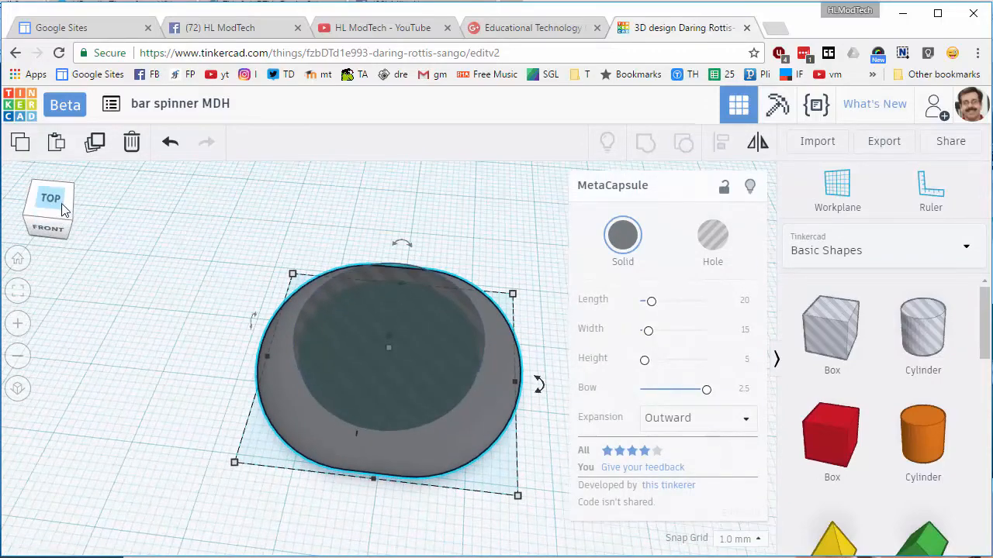
{"action": "left_click", "coordinate": [55, 204]}
{"action": "left_click", "coordinate": [204, 242]}
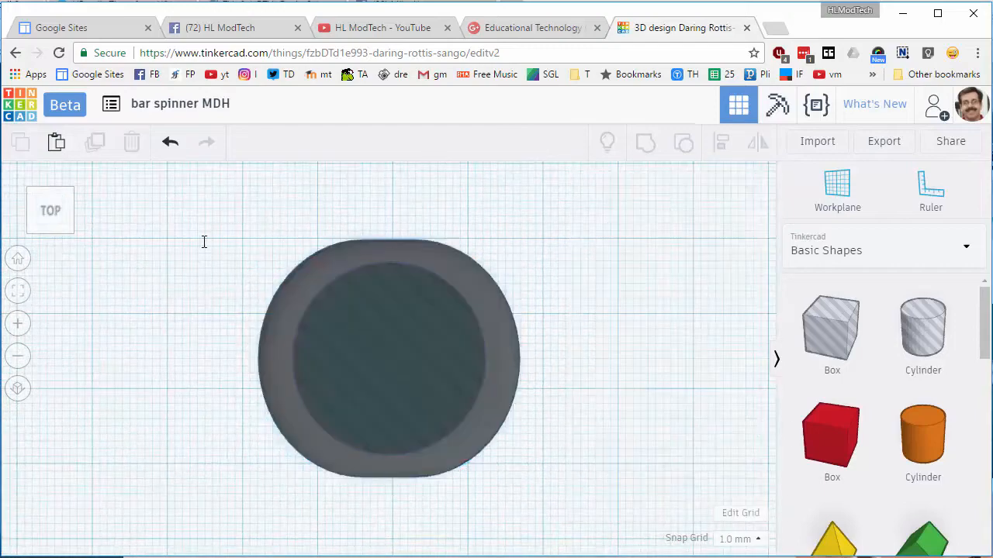
{"action": "left_click_drag", "start_coordinate": [548, 459], "coordinate": [552, 469]}
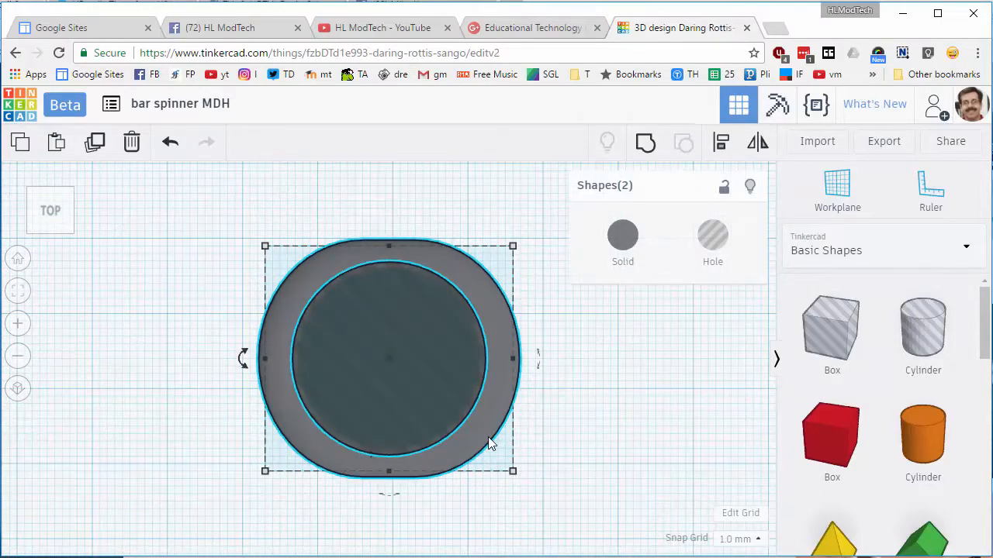
{"action": "key", "text": "ctrl+d"}
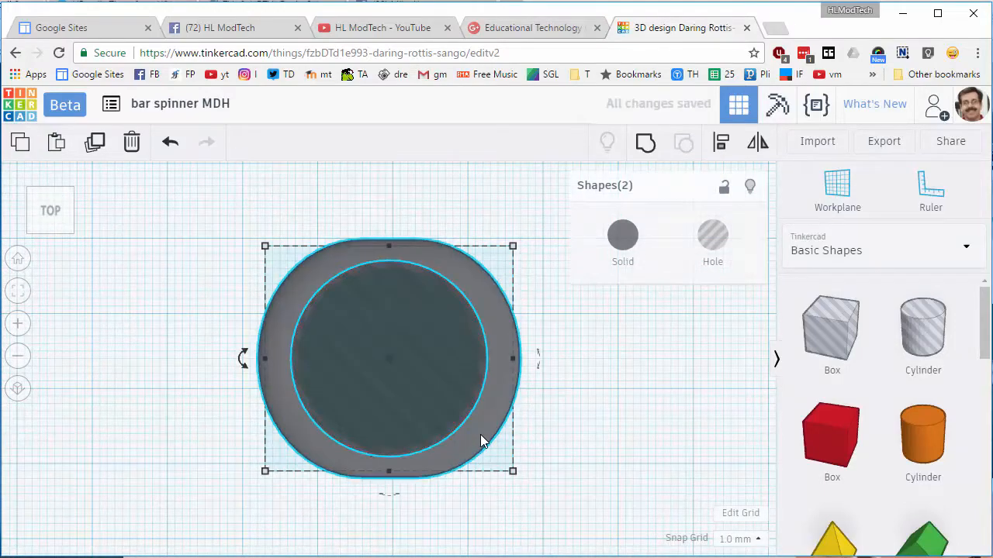
{"action": "key", "text": "Right"}
{"action": "key", "text": "Right"}
{"action": "key", "text": "Right"}
{"action": "key", "text": "Right"}
{"action": "key", "text": "Right"}
{"action": "key", "text": "Right"}
{"action": "key", "text": "Right"}
{"action": "key", "text": "Right"}
{"action": "key", "text": "Right"}
{"action": "key", "text": "Right"}
{"action": "key", "text": "Right"}
{"action": "key", "text": "Right"}
{"action": "key", "text": "Right"}
{"action": "key", "text": "Right"}
{"action": "key", "text": "Right"}
{"action": "key", "text": "Right"}
{"action": "key", "text": "Right"}
{"action": "key", "text": "Right"}
{"action": "key", "text": "Right"}
{"action": "key", "text": "Right"}
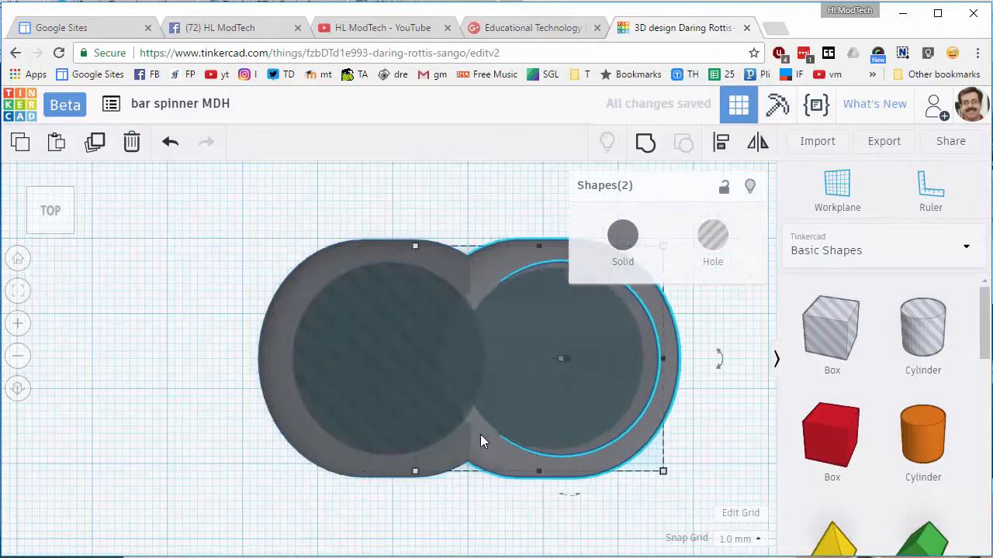
{"action": "key", "text": "Right"}
{"action": "key", "text": "Right"}
{"action": "key", "text": "Right"}
{"action": "key", "text": "Right"}
{"action": "key", "text": "Right"}
{"action": "key", "text": "Right"}
{"action": "key", "text": "Right"}
{"action": "key", "text": "Right"}
{"action": "key", "text": "Left"}
{"action": "key", "text": "Left"}
{"action": "key", "text": "Left"}
{"action": "key", "text": "Left"}
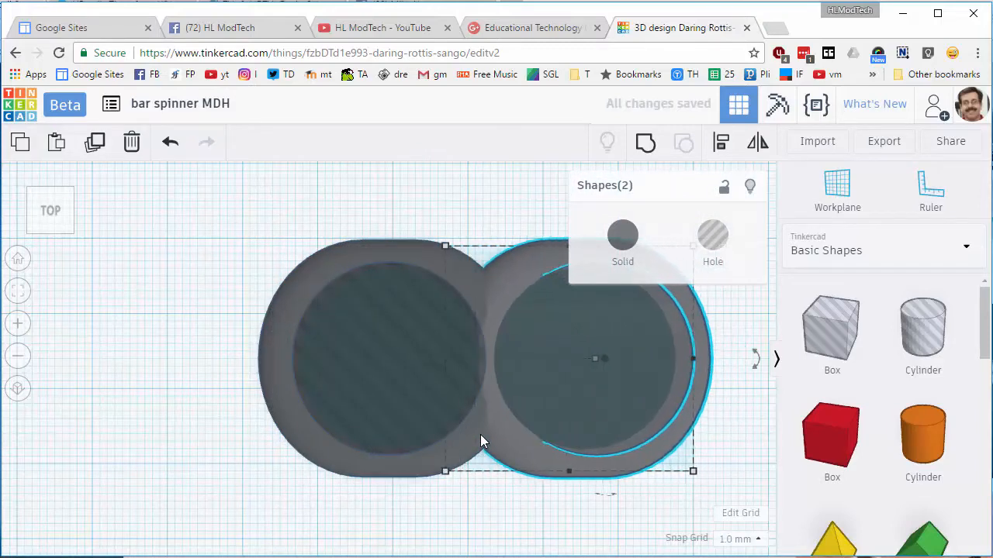
{"action": "key", "text": "Left"}
{"action": "key", "text": "Right"}
{"action": "scroll", "coordinate": [513, 345], "scroll_direction": "up", "scroll_amount": 2}
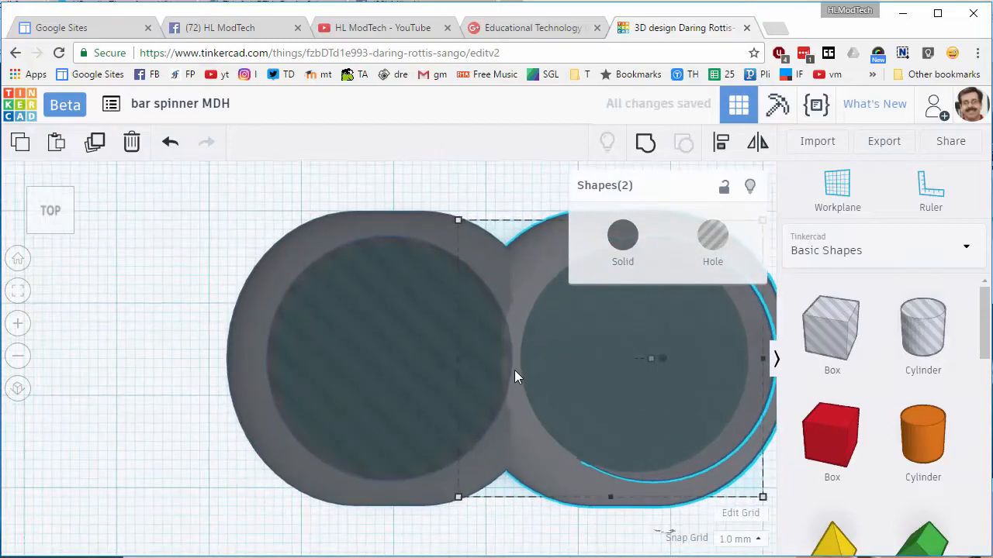
{"action": "scroll", "coordinate": [512, 364], "scroll_direction": "down", "scroll_amount": 3}
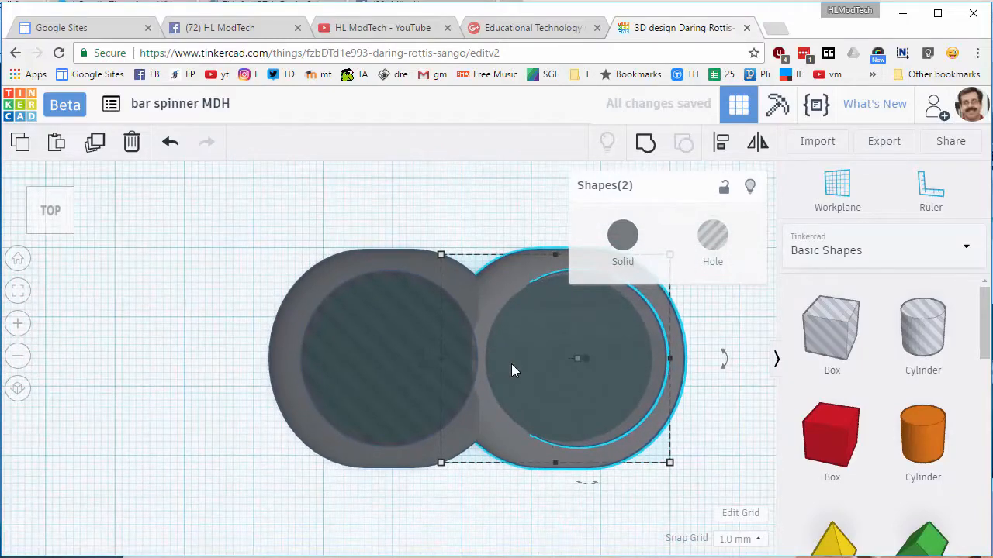
Duplicate the original capsule and hole again and shift this copy 24 mm to the left of the original.
{"action": "left_click", "coordinate": [394, 477]}
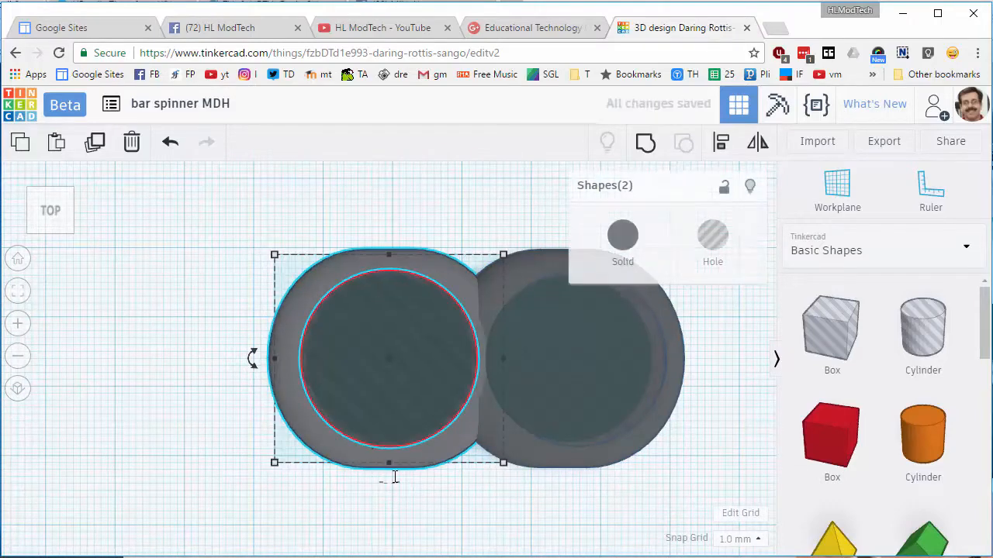
{"action": "key", "text": "Left"}
{"action": "key", "text": "Left"}
{"action": "key", "text": "Left"}
{"action": "key", "text": "Left"}
{"action": "key", "text": "Left"}
{"action": "key", "text": "Left"}
{"action": "key", "text": "Left"}
{"action": "key", "text": "Left"}
{"action": "key", "text": "Left"}
{"action": "key", "text": "Left"}
{"action": "key", "text": "Left"}
{"action": "key", "text": "Left"}
{"action": "key", "text": "Left"}
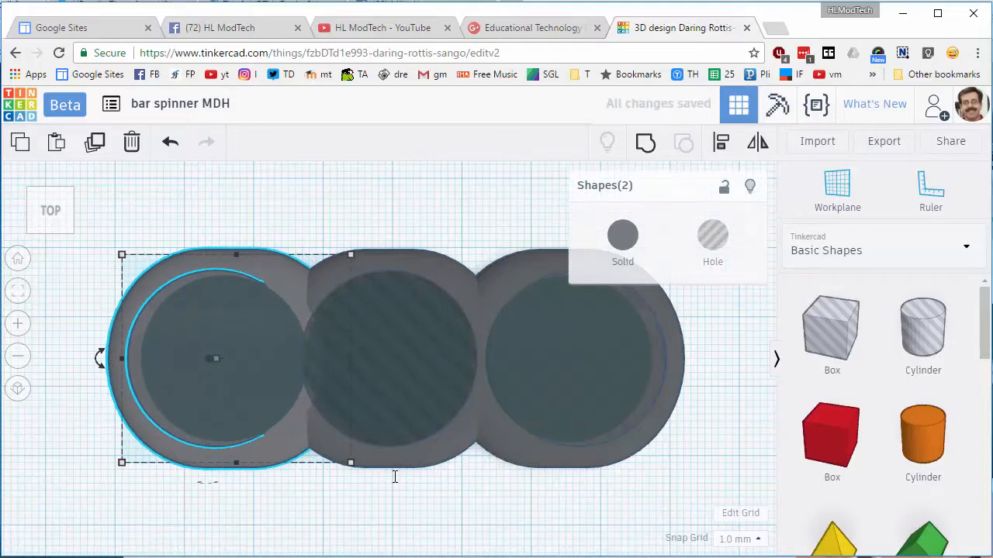
{"action": "key", "text": "Left"}
{"action": "key", "text": "Left"}
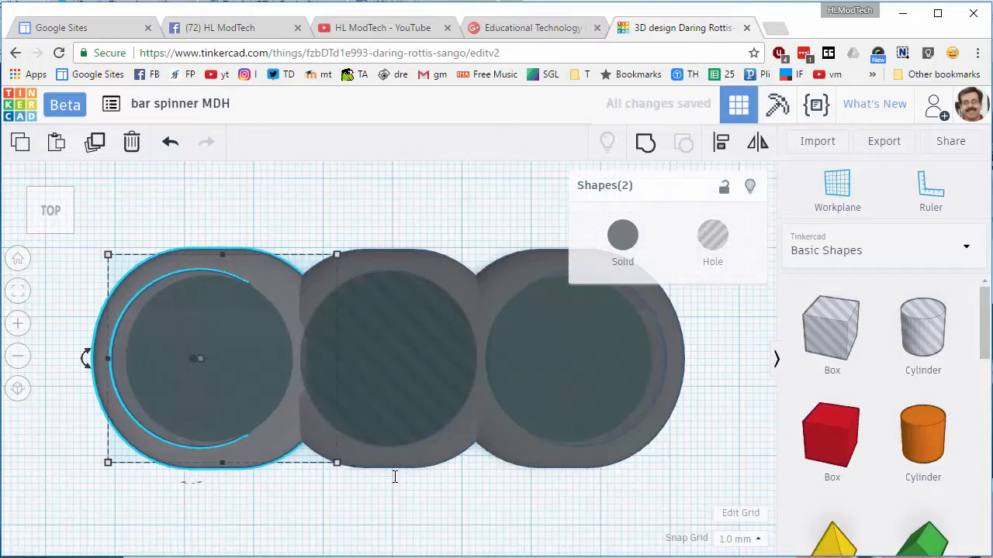
{"action": "scroll", "coordinate": [287, 359], "scroll_direction": "up", "scroll_amount": 2}
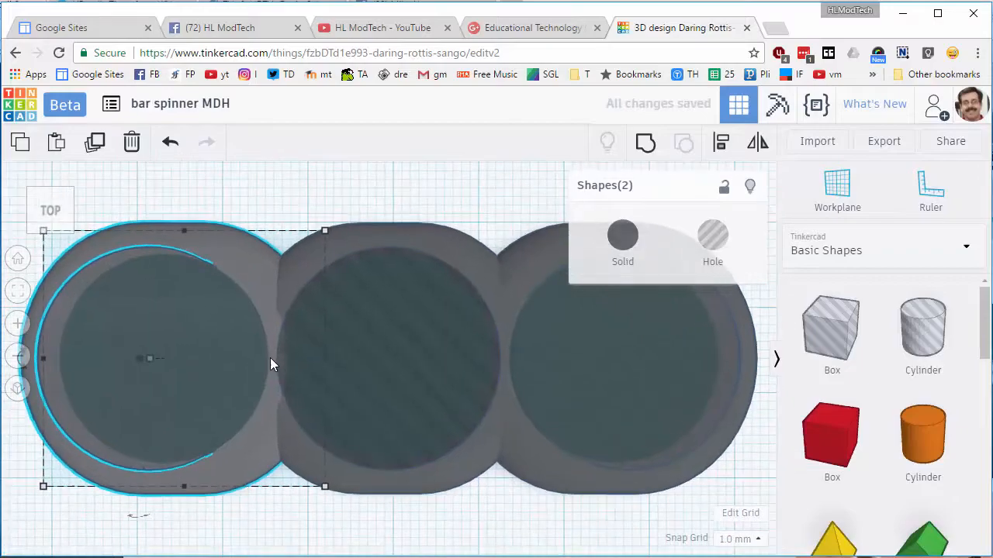
{"action": "scroll", "coordinate": [260, 371], "scroll_direction": "down", "scroll_amount": 5}
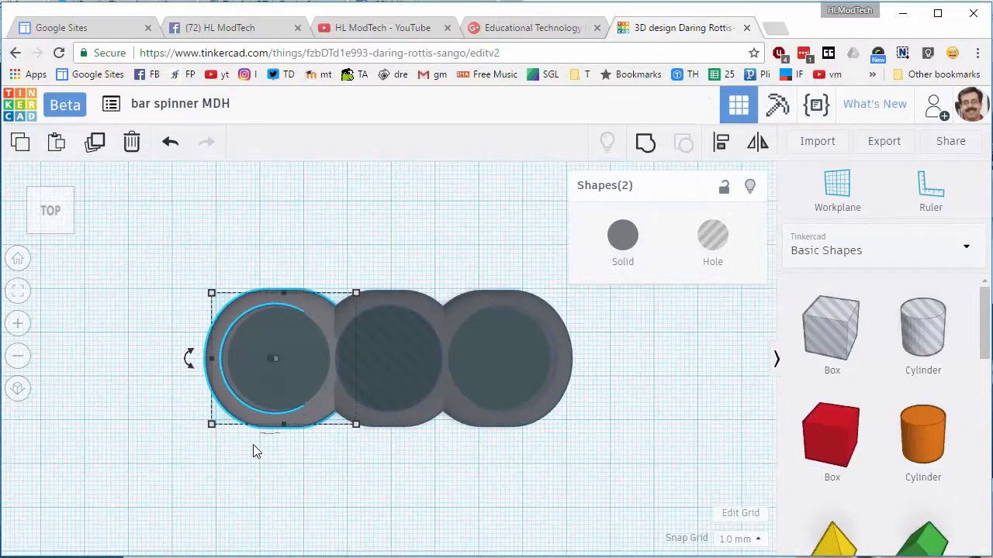
Group all three capsules with their cylinder holes into one spinner body with the holes cut out.
{"action": "right_click_drag", "start_coordinate": [310, 460], "coordinate": [329, 426]}
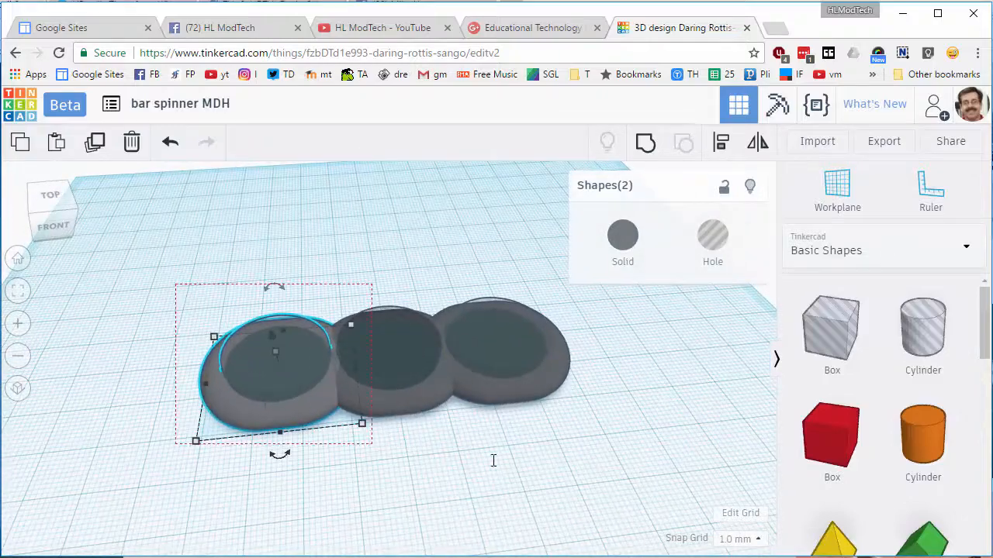
{"action": "left_click_drag", "start_coordinate": [492, 461], "coordinate": [578, 411]}
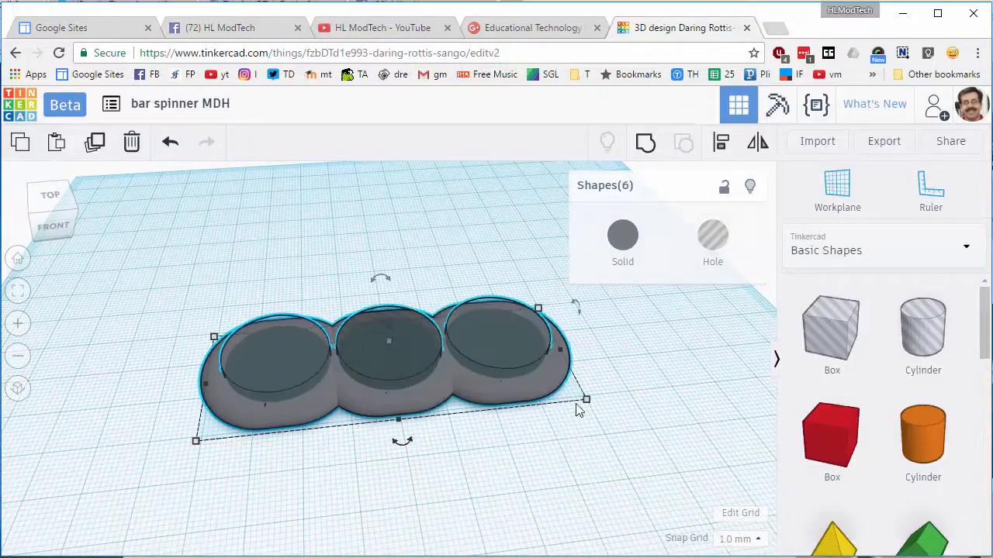
{"action": "left_click", "coordinate": [645, 143]}
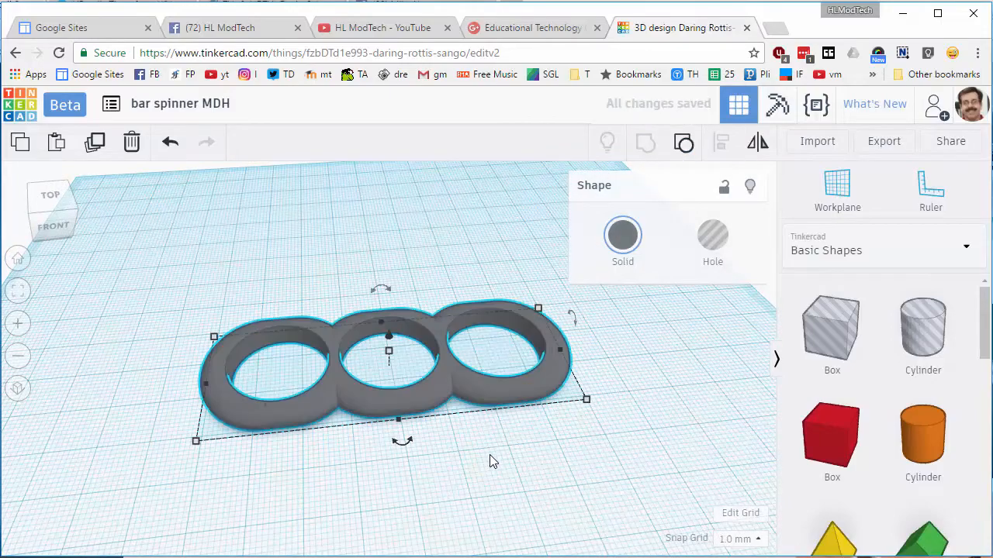
Colour the grouped spinner green and set its height to 7 mm.
{"action": "right_click_drag", "start_coordinate": [489, 455], "coordinate": [460, 349]}
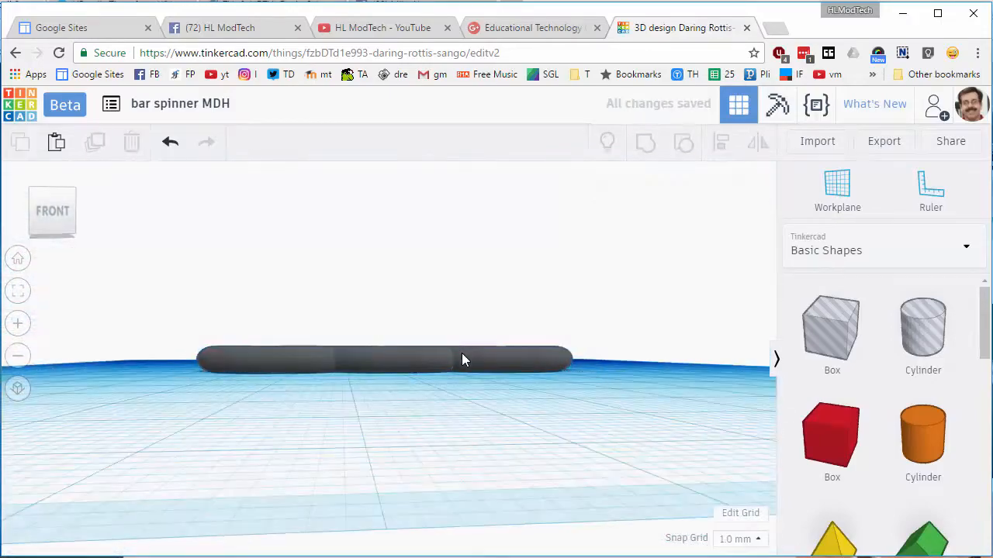
{"action": "left_click", "coordinate": [622, 236]}
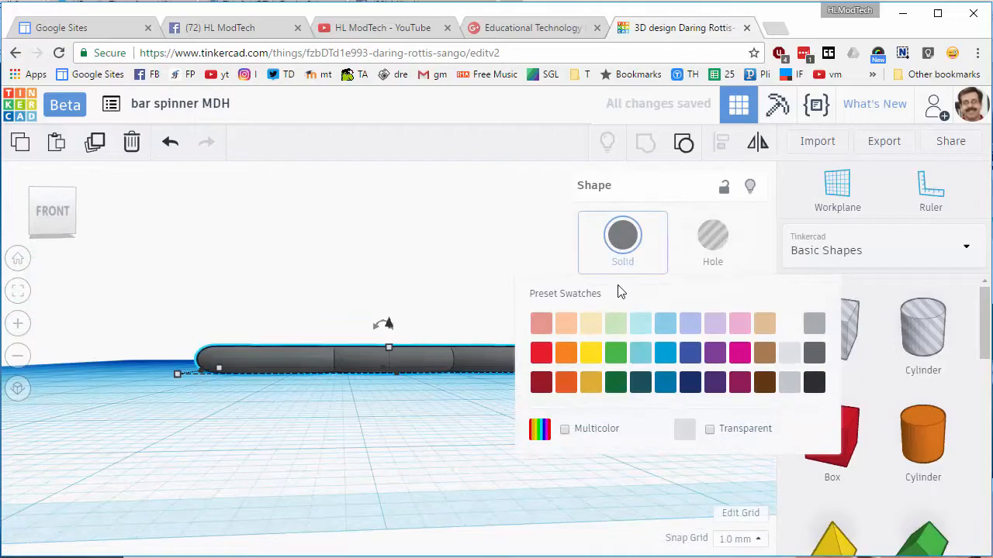
{"action": "left_click", "coordinate": [615, 353]}
{"action": "right_click_drag", "start_coordinate": [375, 361], "coordinate": [413, 360]}
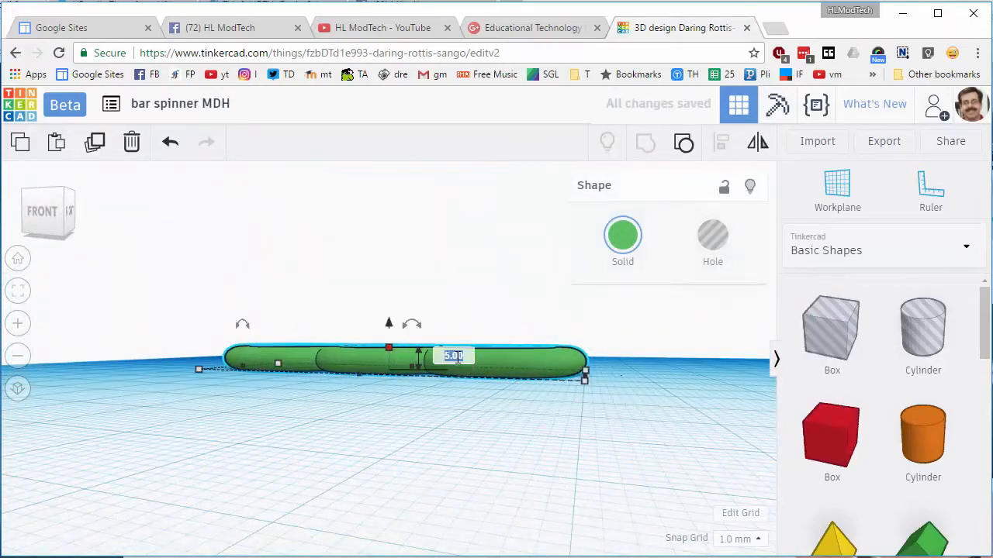
{"action": "type", "text": "7"}
{"action": "key", "text": "Return"}
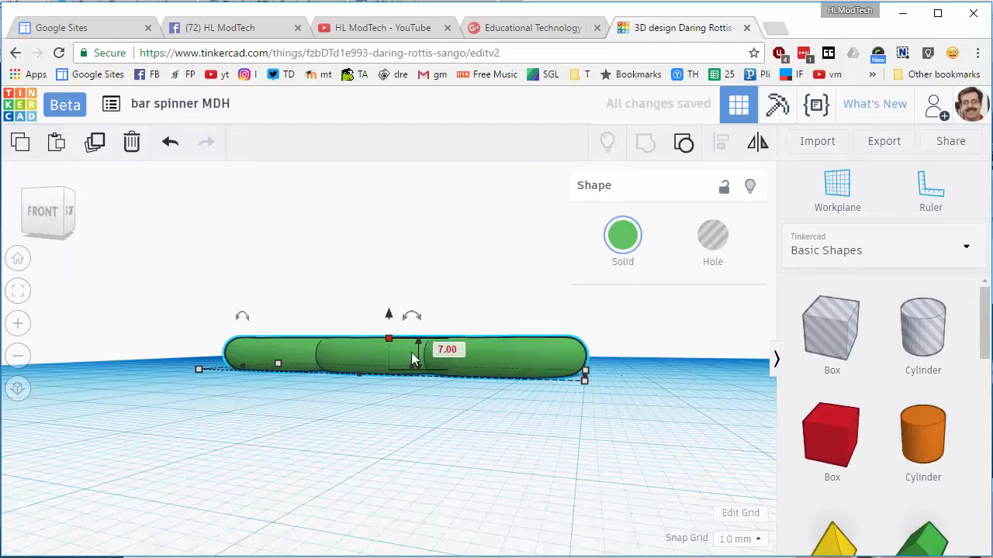
Place a helper box beside the end of the spinner and set the workplane on the box's vertical long-side-facing face.
{"action": "right_click_drag", "start_coordinate": [411, 352], "coordinate": [473, 435]}
{"action": "left_click_drag", "start_coordinate": [821, 465], "coordinate": [549, 419]}
{"action": "scroll", "coordinate": [545, 452], "scroll_direction": "down", "scroll_amount": 3}
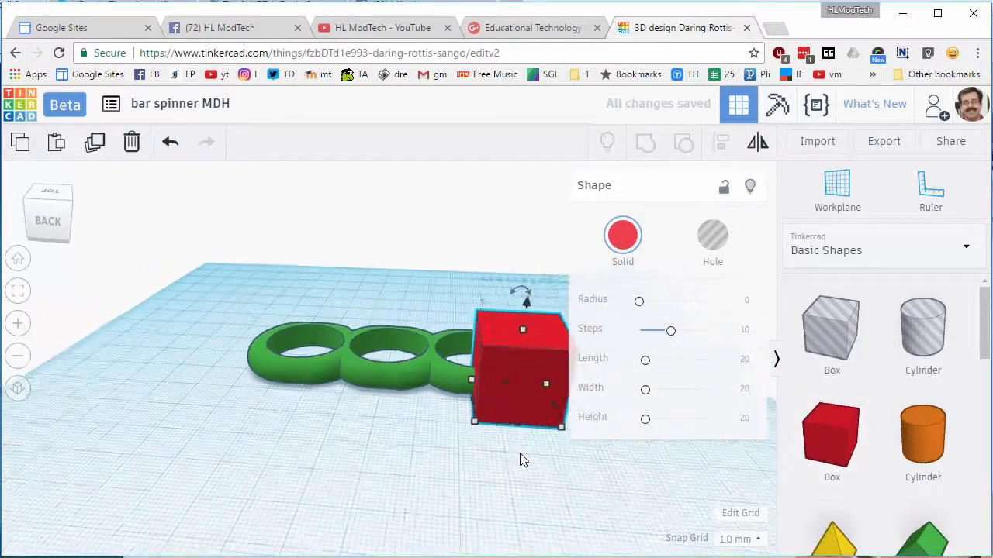
{"action": "left_click", "coordinate": [523, 458]}
{"action": "left_click", "coordinate": [501, 406]}
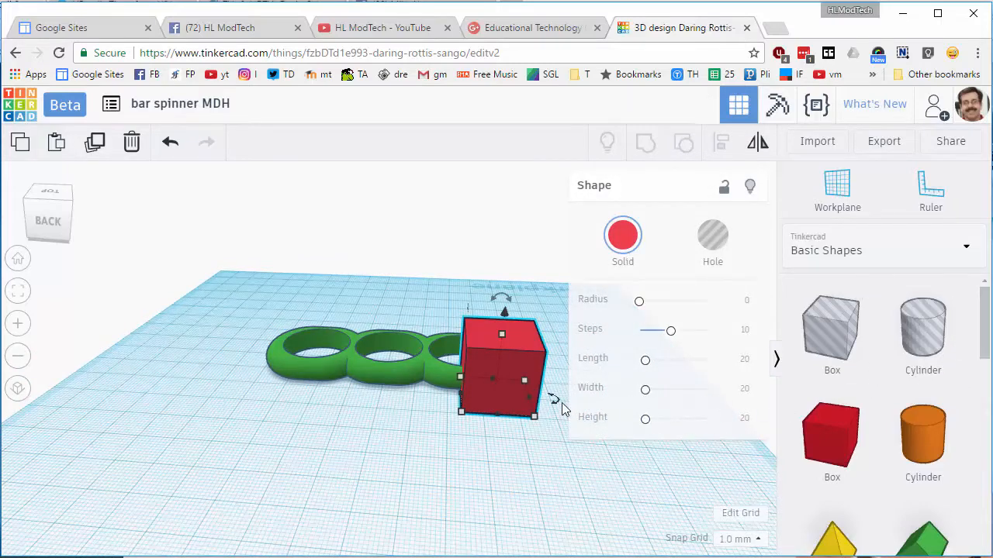
{"action": "left_click", "coordinate": [508, 407]}
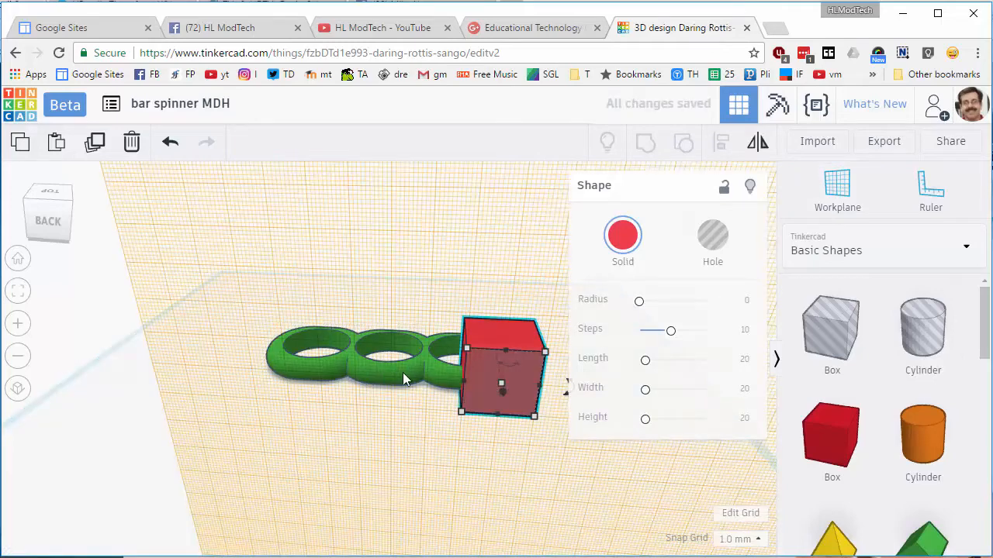
Add a text shape on the vertical workplane reading MH and turn it into a hole.
{"action": "scroll", "coordinate": [960, 341], "scroll_direction": "down", "scroll_amount": 3}
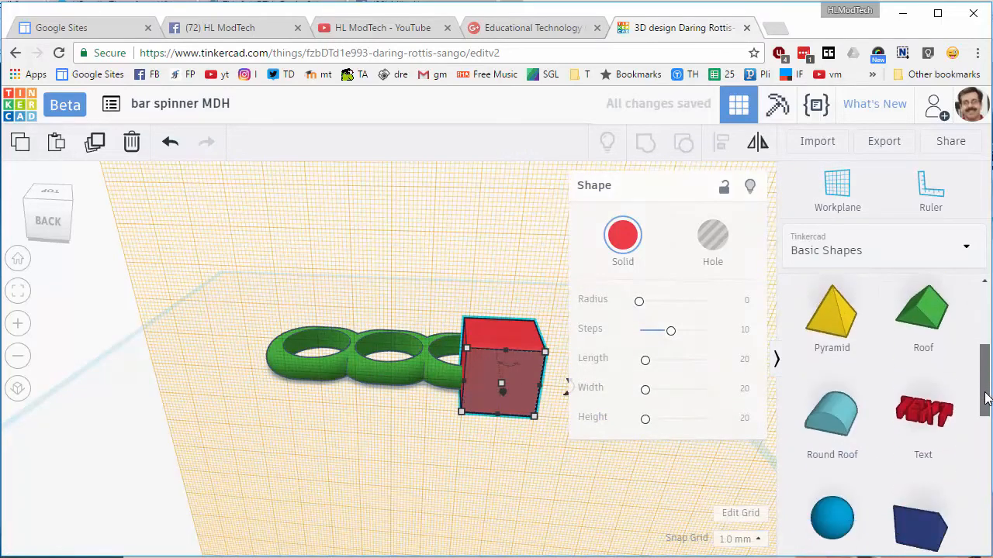
{"action": "left_click_drag", "start_coordinate": [931, 365], "coordinate": [496, 386]}
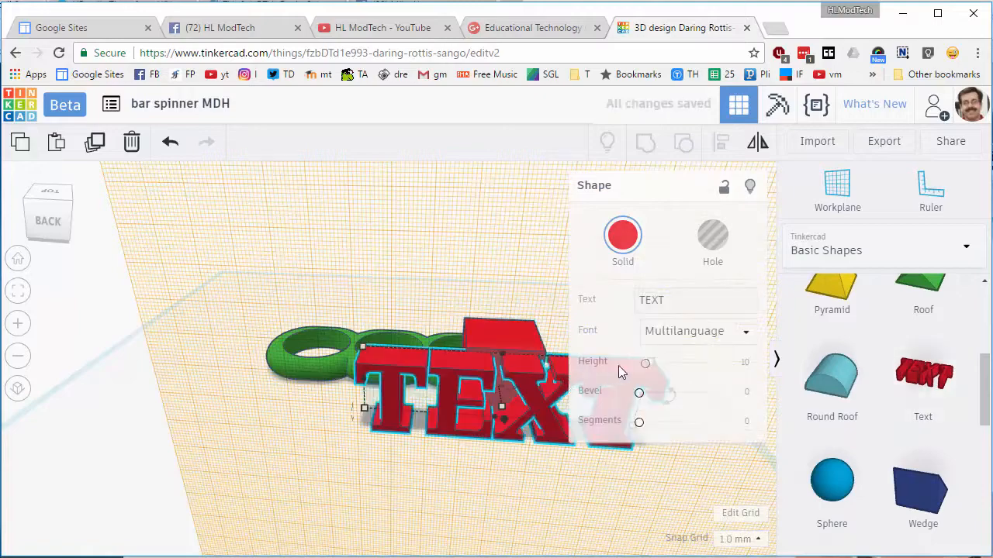
{"action": "left_click", "coordinate": [640, 306]}
{"action": "type", "text": "M"}
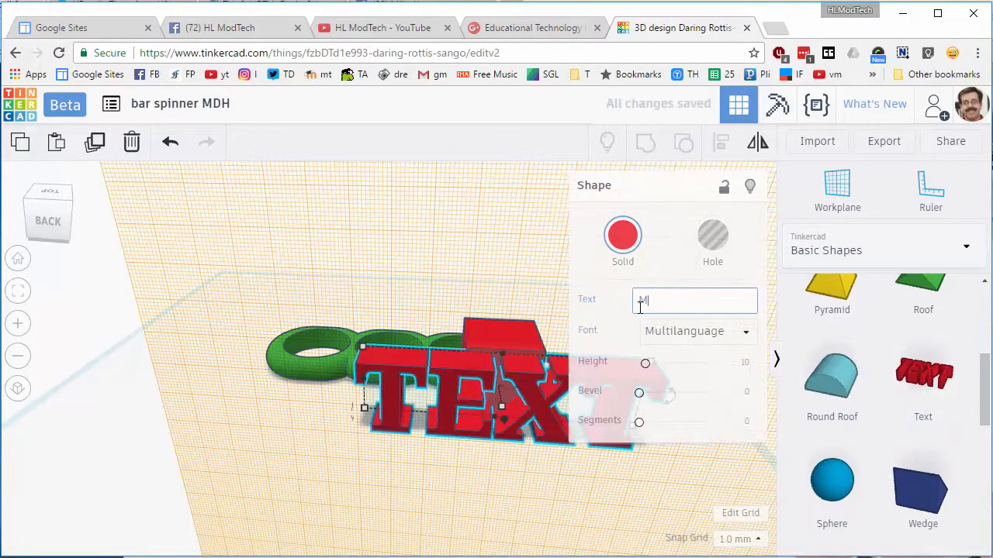
{"action": "type", "text": "H"}
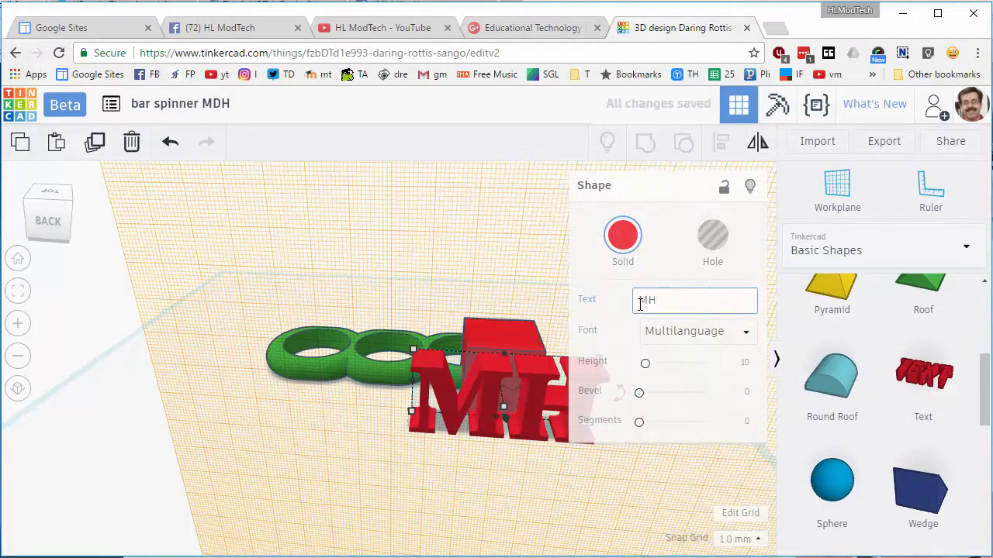
{"action": "left_click", "coordinate": [712, 249]}
Delete the helper box and reset the workplane to the default ground plane.
{"action": "left_click", "coordinate": [513, 344]}
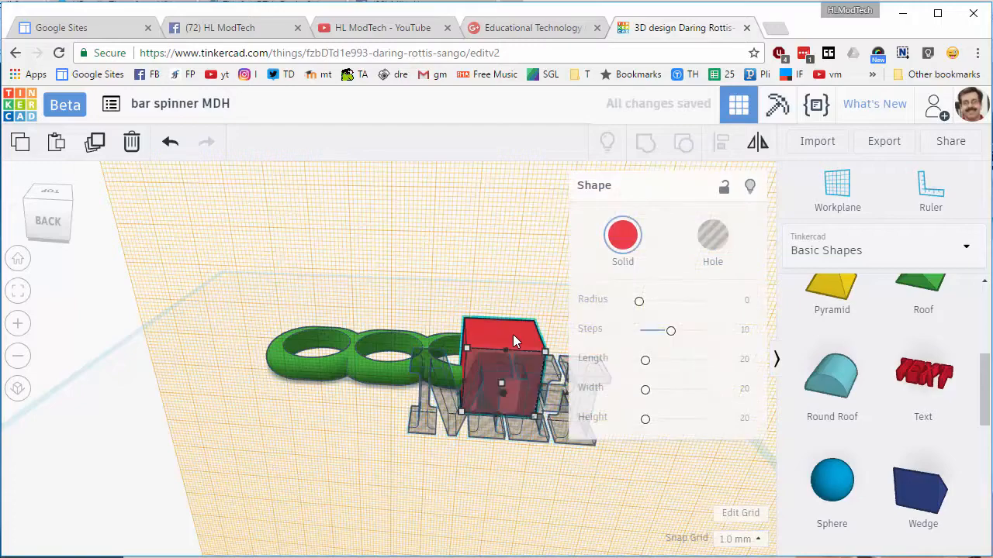
{"action": "key", "text": "Delete"}
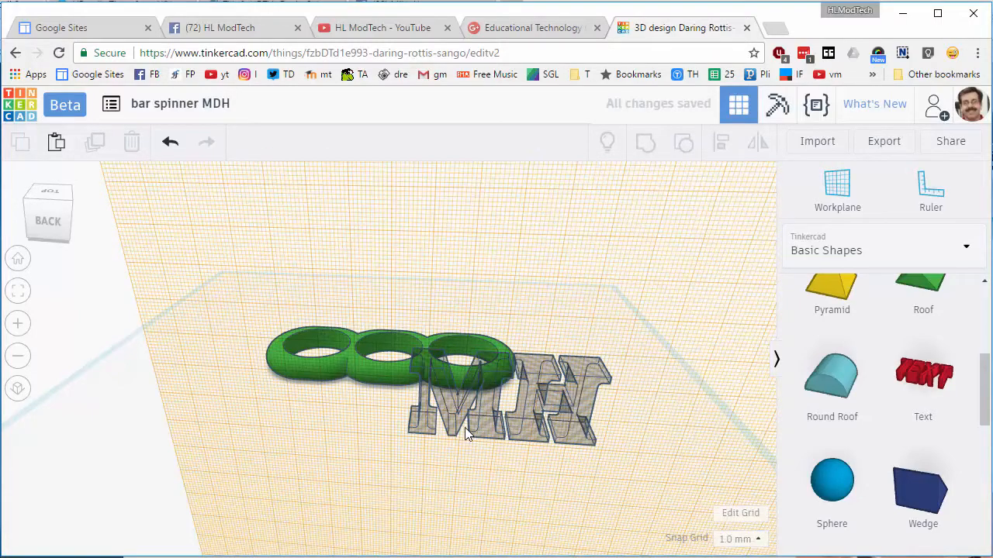
{"action": "left_click", "coordinate": [293, 467]}
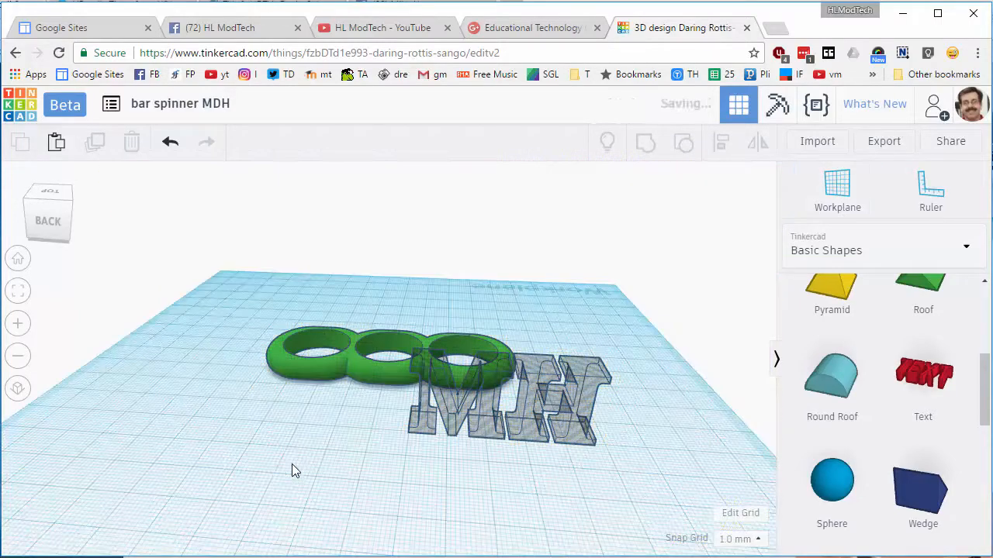
Set the vertical height of the MH text hole to 5 mm.
{"action": "left_click", "coordinate": [532, 404]}
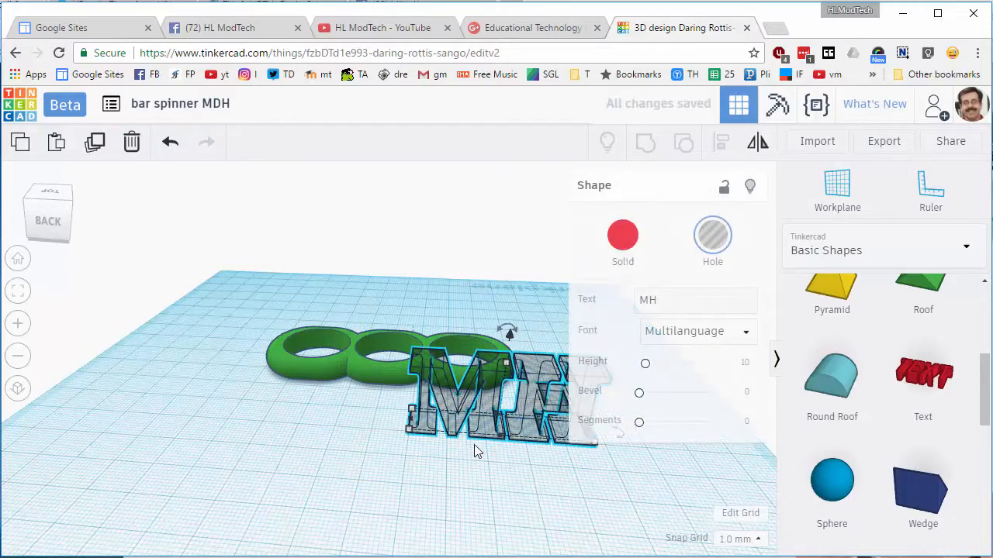
{"action": "left_click_drag", "start_coordinate": [505, 373], "coordinate": [505, 484]}
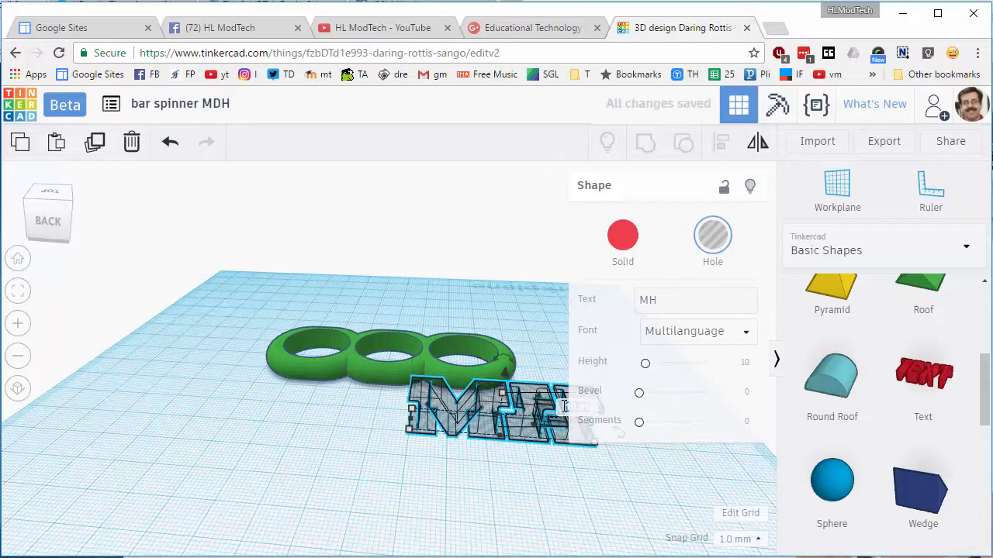
{"action": "type", "text": "5"}
{"action": "key", "text": "Return"}
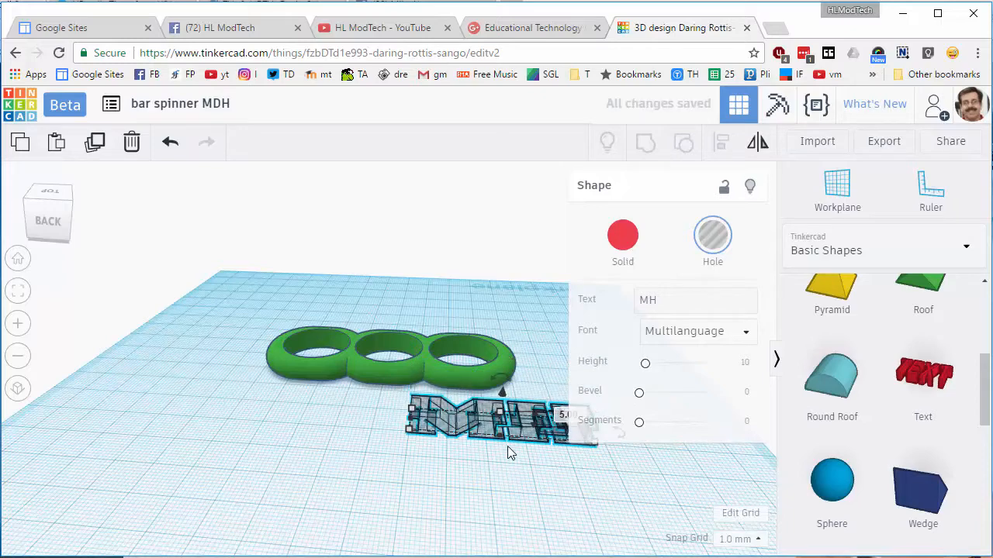
Move the MH text hole along the spinner and towards it until it stands just outside the middle capsule.
{"action": "key", "text": "Left"}
{"action": "key", "text": "Left"}
{"action": "key", "text": "Left"}
{"action": "key", "text": "Left"}
{"action": "key", "text": "Left"}
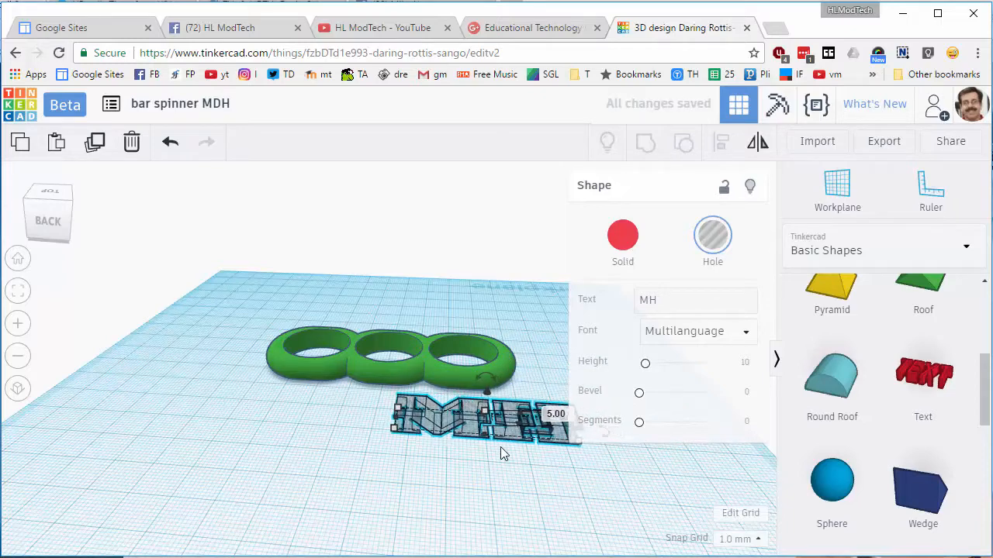
{"action": "key", "text": "Left"}
{"action": "key", "text": "Left"}
{"action": "key", "text": "Left"}
{"action": "key", "text": "Left"}
{"action": "key", "text": "Left"}
{"action": "key", "text": "Up"}
{"action": "key", "text": "Up"}
{"action": "key", "text": "Up"}
{"action": "key", "text": "Up"}
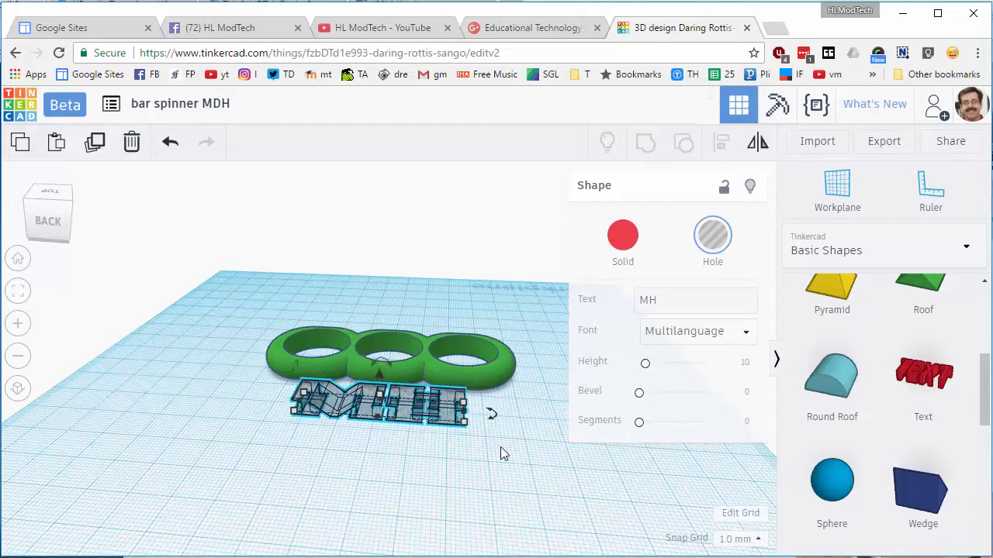
Raise the MH text hole so its underside sits 1 mm above the workplane.
{"action": "right_click_drag", "start_coordinate": [432, 457], "coordinate": [404, 389]}
{"action": "left_click_drag", "start_coordinate": [385, 393], "coordinate": [385, 388]}
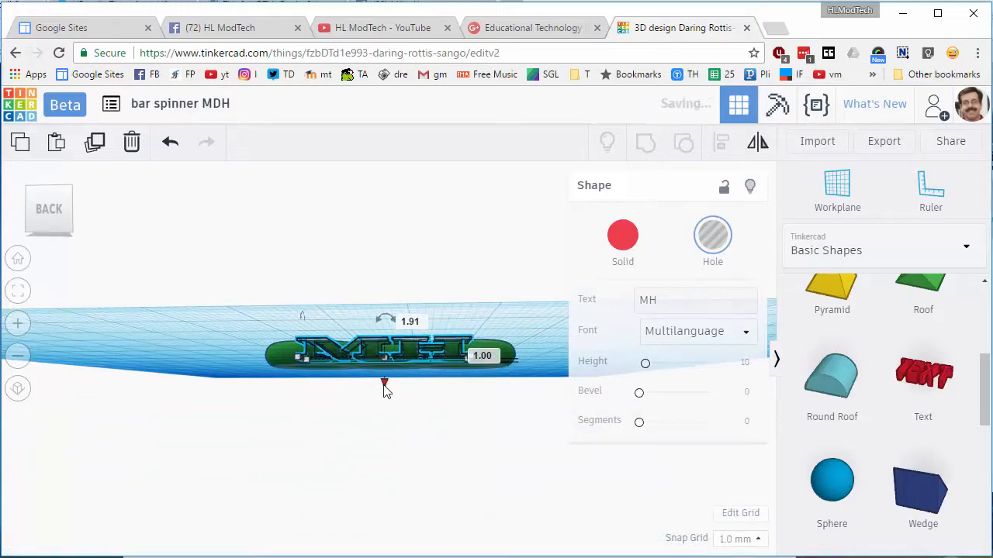
{"action": "right_click_drag", "start_coordinate": [385, 388], "coordinate": [381, 412]}
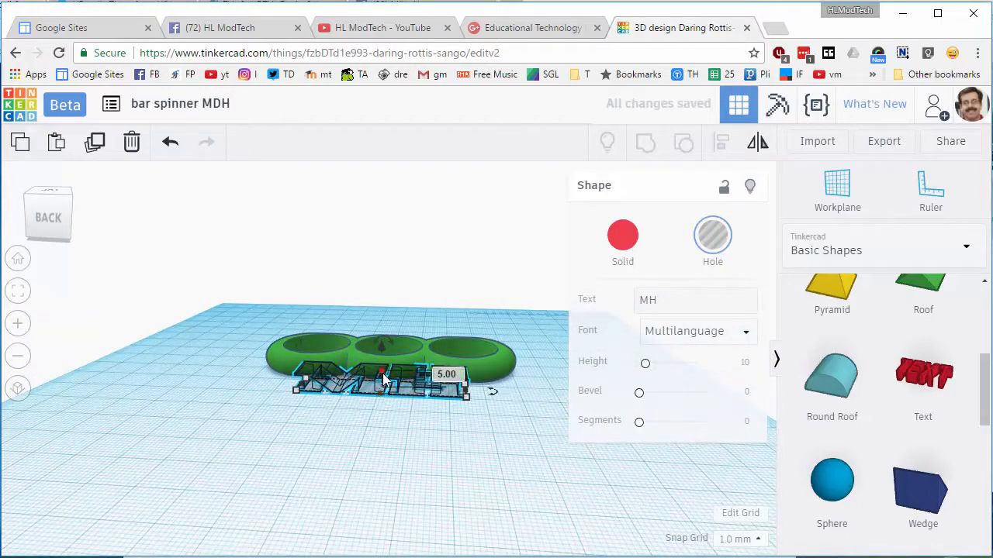
Narrow the MH text hole from both ends until it fits within the straight side of the middle capsule.
{"action": "key", "text": "f"}
{"action": "scroll", "coordinate": [589, 443], "scroll_direction": "down", "scroll_amount": 5}
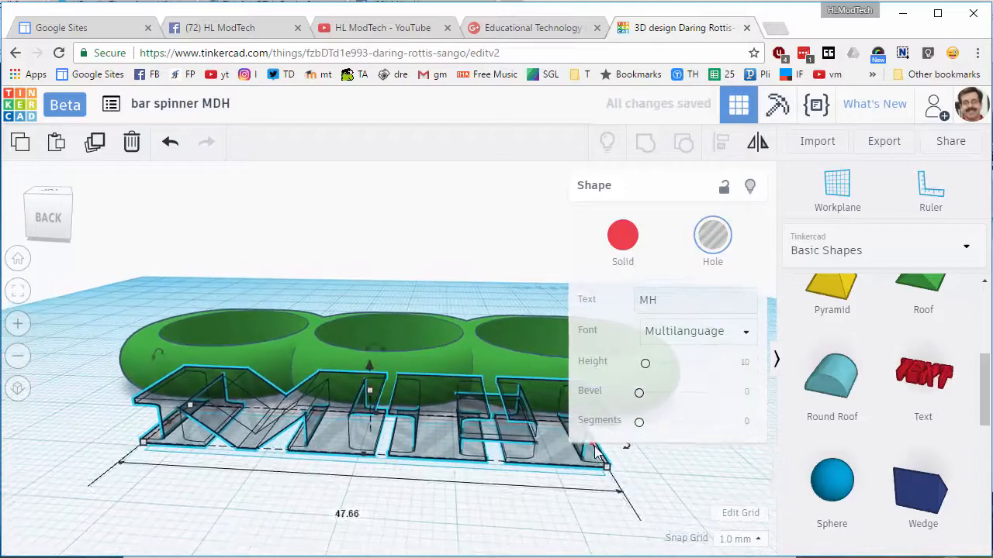
{"action": "left_click_drag", "start_coordinate": [479, 421], "coordinate": [408, 421]}
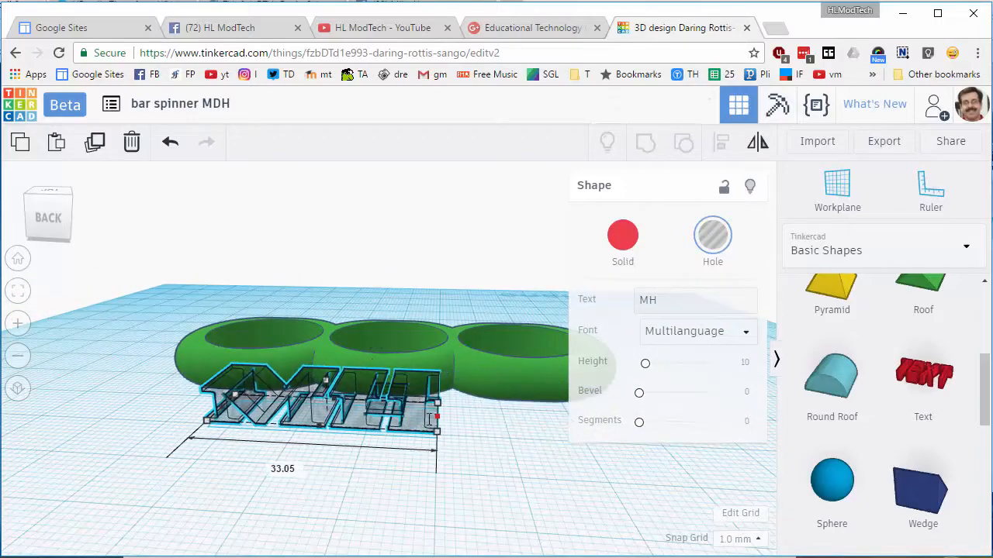
{"action": "left_click_drag", "start_coordinate": [229, 411], "coordinate": [371, 413]}
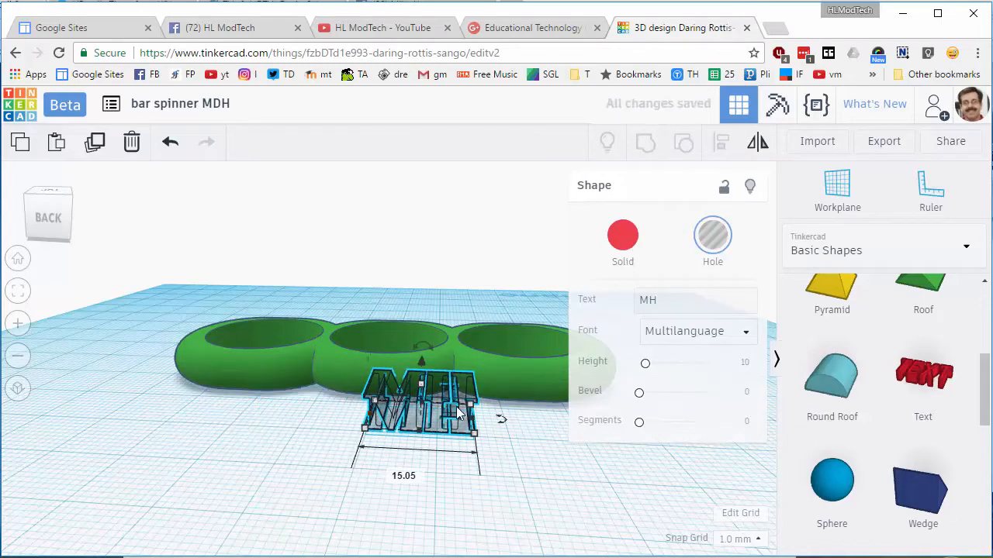
{"action": "left_click_drag", "start_coordinate": [472, 420], "coordinate": [457, 420]}
Nudge the MH text hole to the middle capsule's centre and inward until its back edge cuts into the capsule's side wall.
{"action": "right_click_drag", "start_coordinate": [445, 420], "coordinate": [404, 485]}
{"action": "right_click_drag", "start_coordinate": [369, 400], "coordinate": [342, 436]}
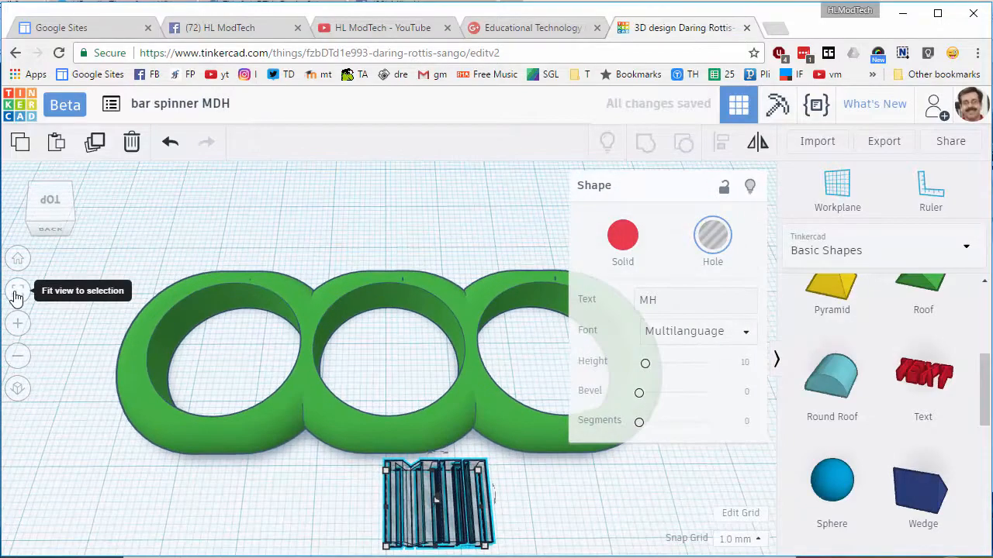
{"action": "left_click", "coordinate": [18, 291]}
{"action": "left_click", "coordinate": [49, 205]}
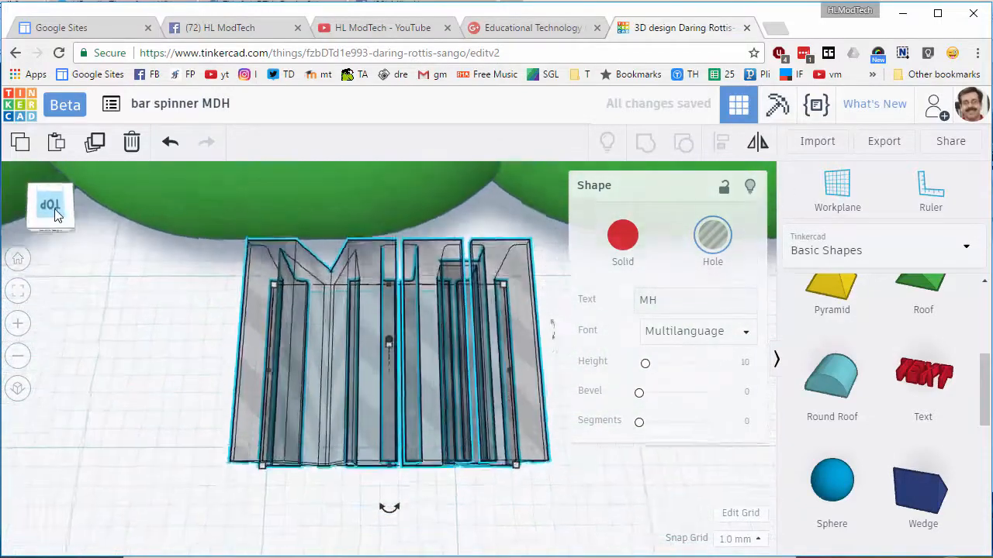
{"action": "key", "text": "Left"}
{"action": "key", "text": "Left"}
{"action": "key", "text": "Left"}
{"action": "key", "text": "Left"}
{"action": "key", "text": "Left"}
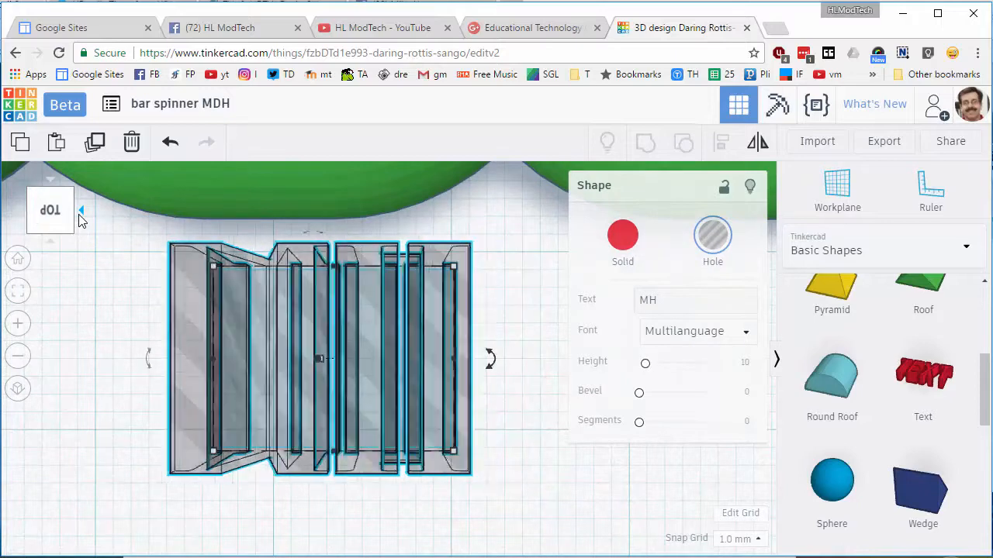
{"action": "key", "text": "Up"}
{"action": "key", "text": "Up"}
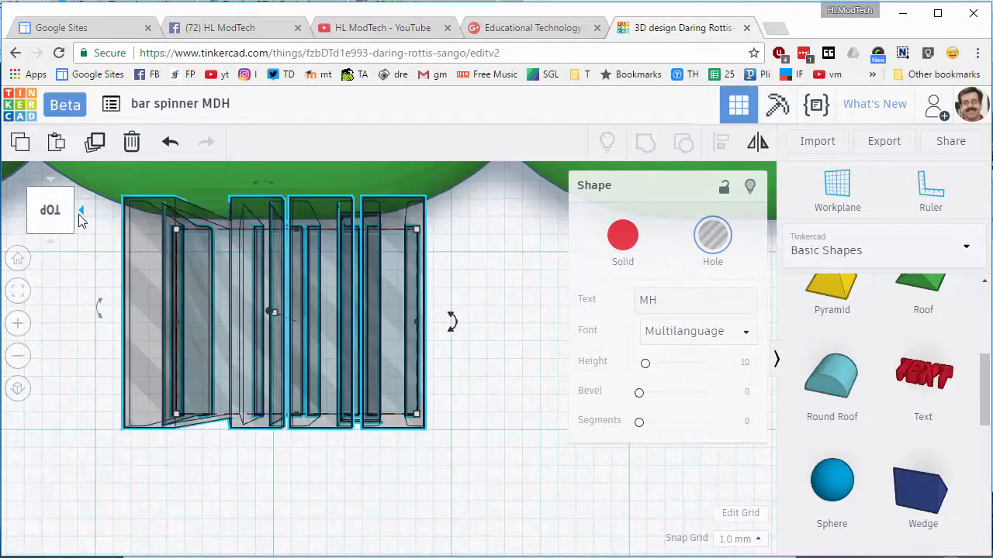
{"action": "key", "text": "Up"}
{"action": "key", "text": "Up"}
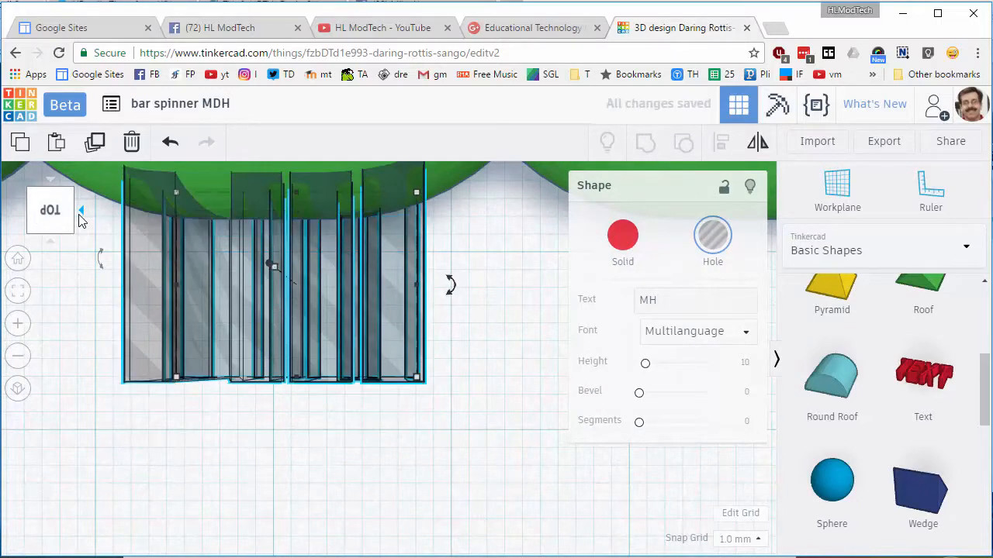
Align the MH text hole and the spinner body on their shared centre along the spinner's length.
{"action": "left_click", "coordinate": [51, 209]}
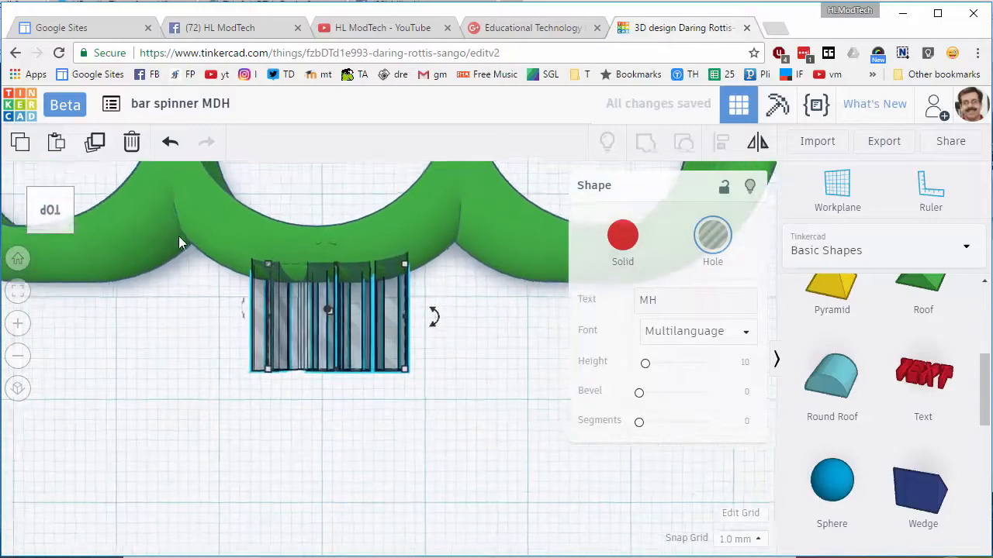
{"action": "right_click_drag", "start_coordinate": [321, 289], "coordinate": [449, 391]}
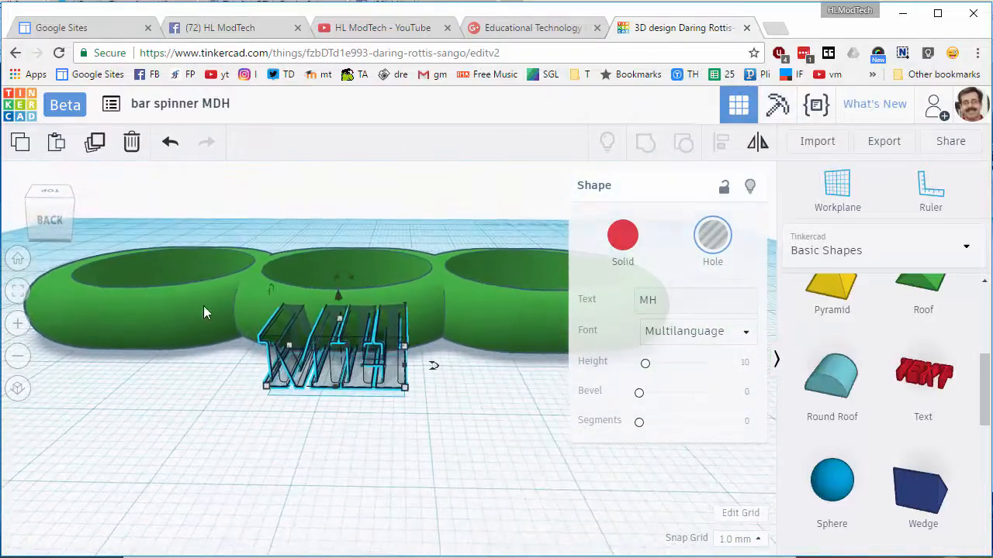
{"action": "left_click", "coordinate": [187, 318], "text": "shift"}
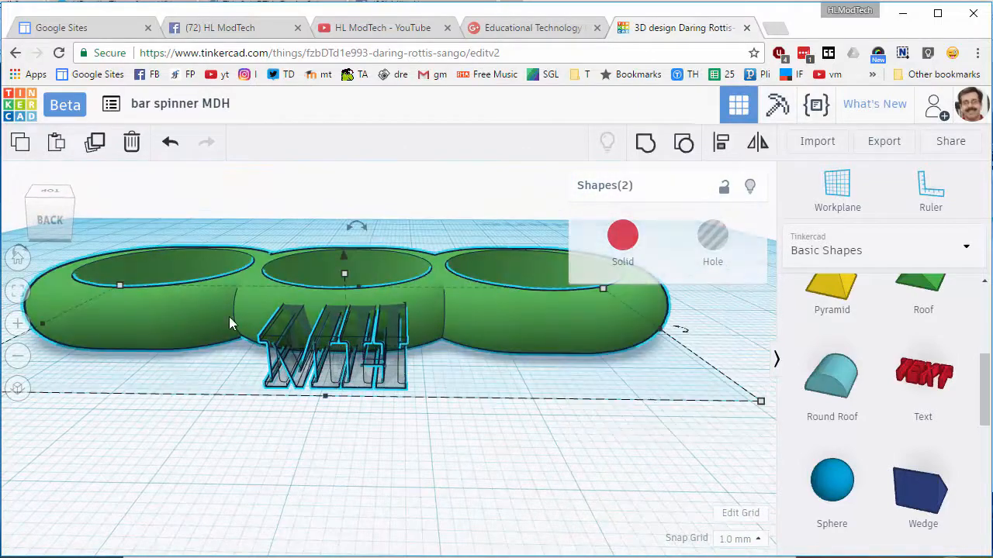
{"action": "left_click", "coordinate": [716, 143]}
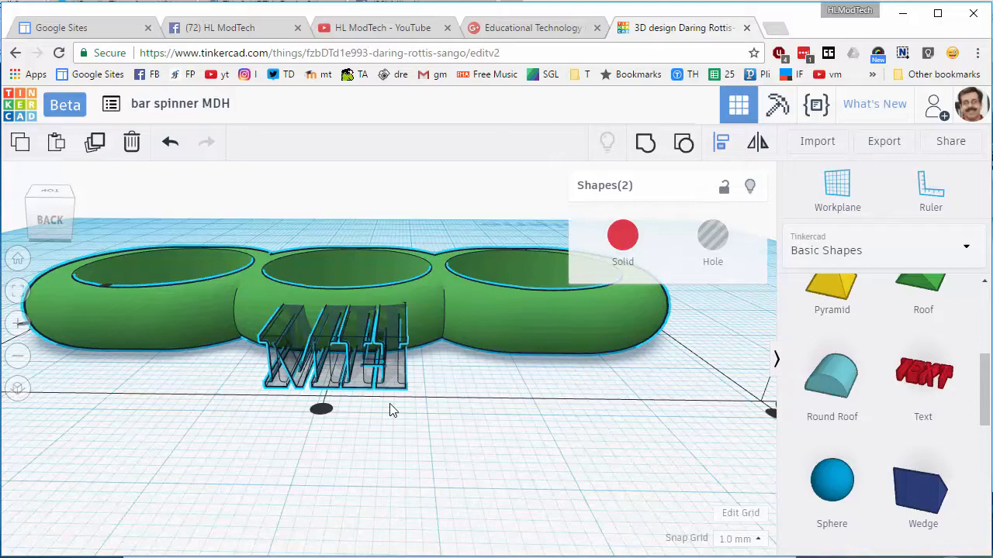
{"action": "left_click", "coordinate": [329, 414]}
{"action": "left_click", "coordinate": [306, 463]}
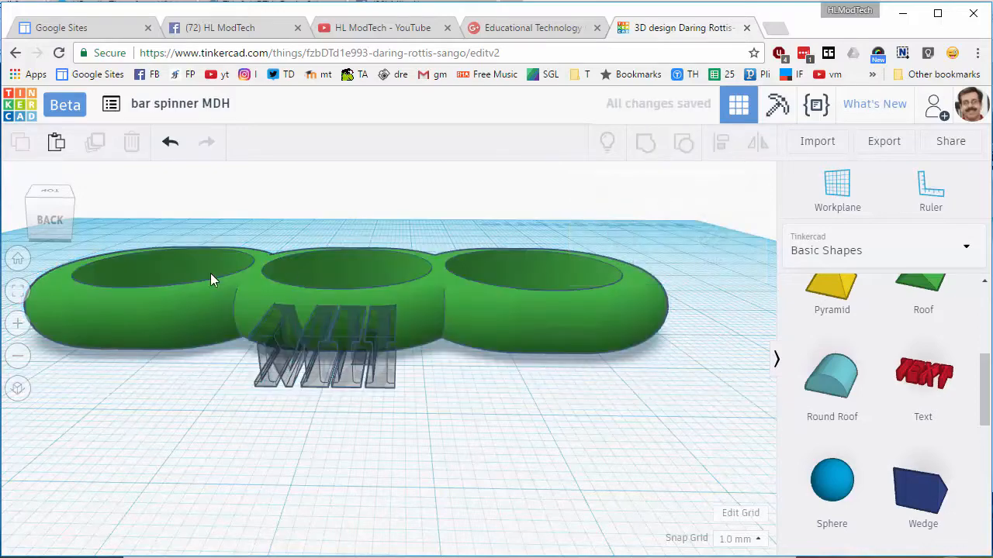
Group the MH text hole with the spinner body to engrave the initials into the middle capsule's side wall.
{"action": "left_click_drag", "start_coordinate": [234, 217], "coordinate": [433, 465]}
{"action": "scroll", "coordinate": [433, 464], "scroll_direction": "up", "scroll_amount": 2}
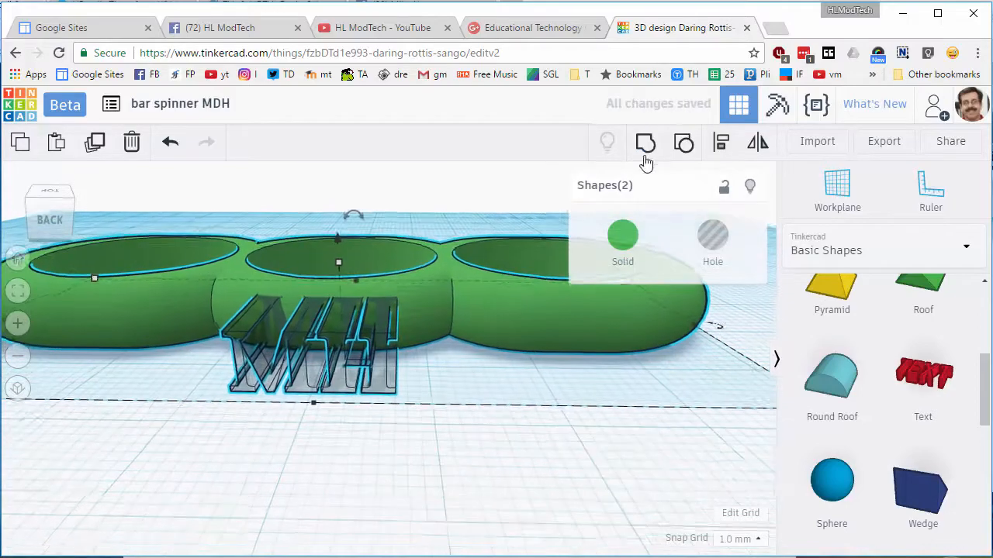
{"action": "left_click", "coordinate": [647, 149]}
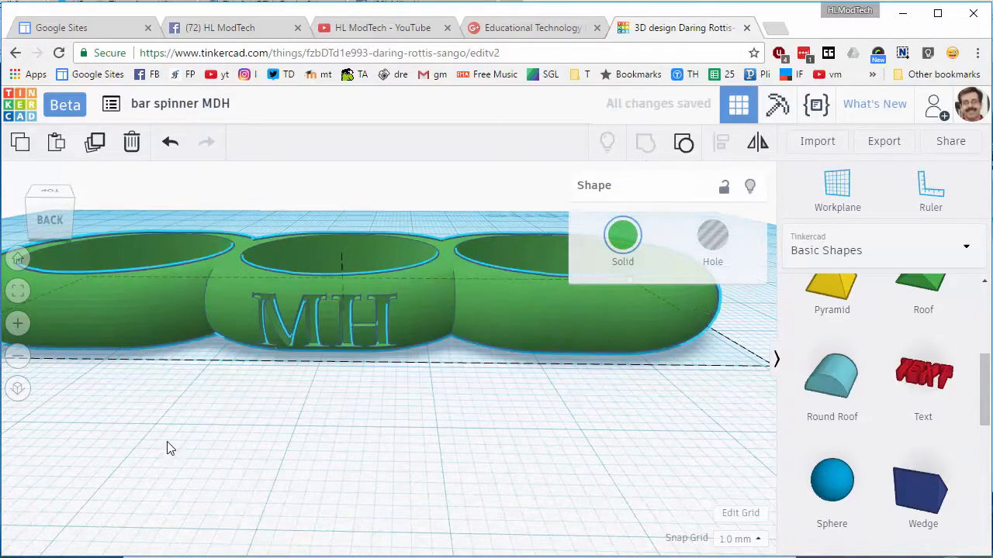
{"action": "right_click_drag", "start_coordinate": [166, 448], "coordinate": [390, 412]}
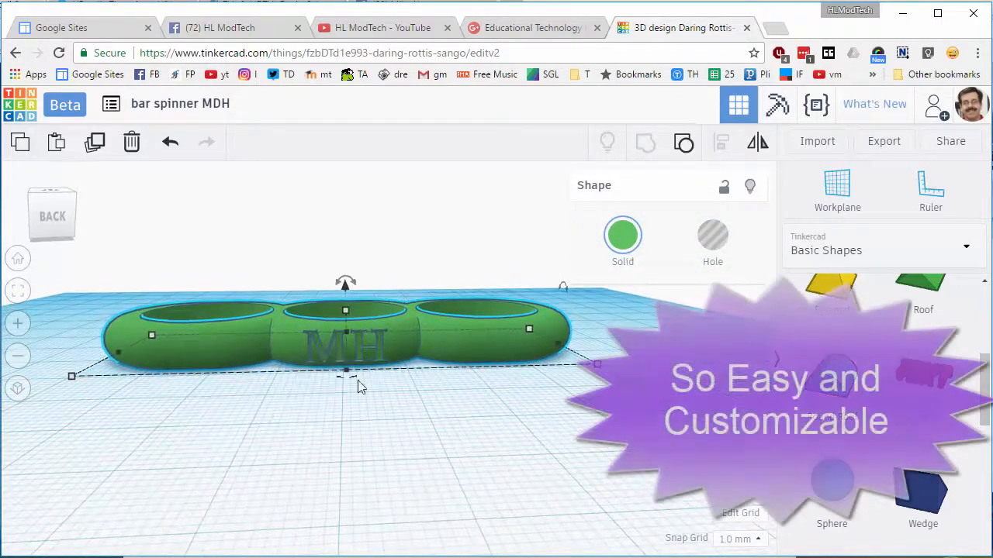
{"action": "right_click_drag", "start_coordinate": [359, 382], "coordinate": [330, 421]}
Invite people to collaborate on the design by generating its share link and copying it, and close the sharing dialog.
{"action": "left_click", "coordinate": [950, 141]}
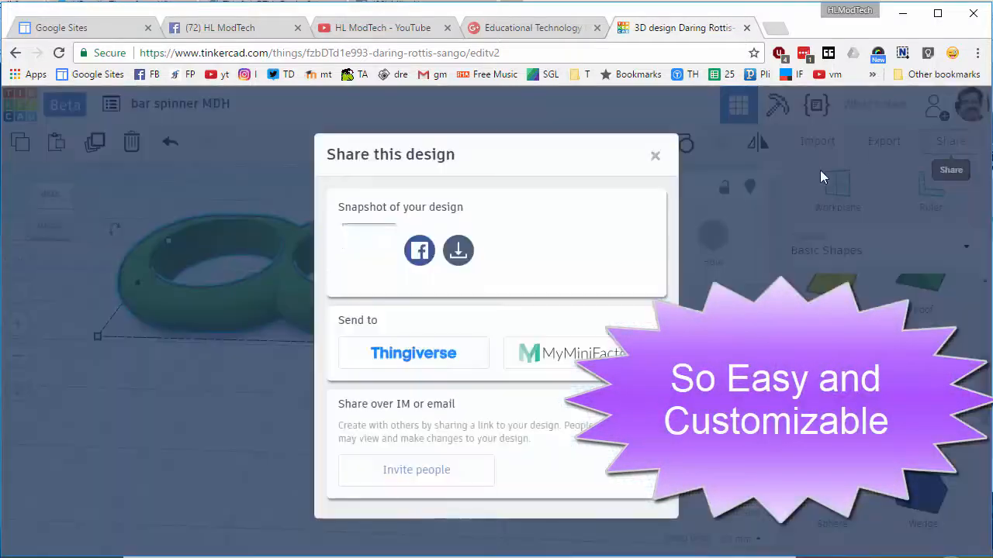
{"action": "left_click", "coordinate": [402, 471]}
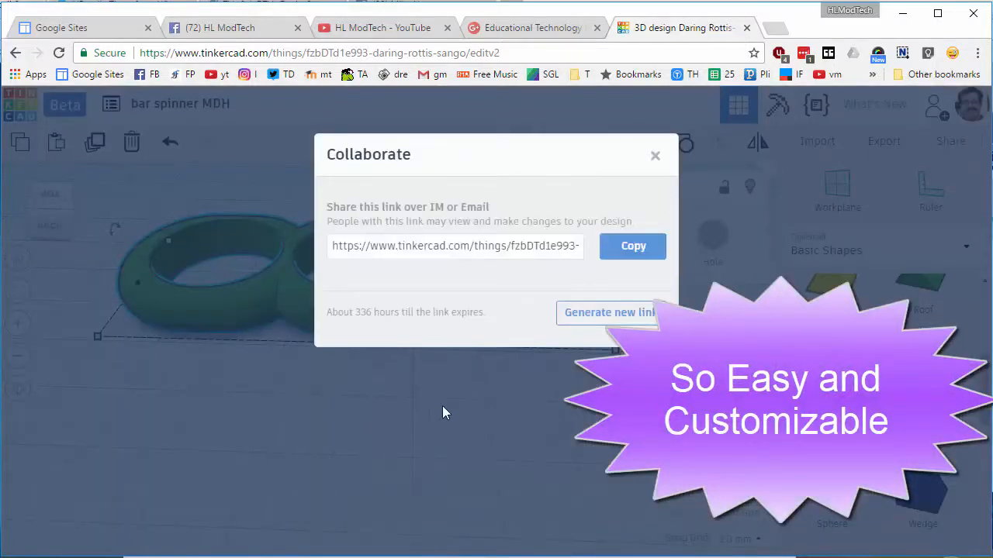
{"action": "left_click", "coordinate": [636, 246]}
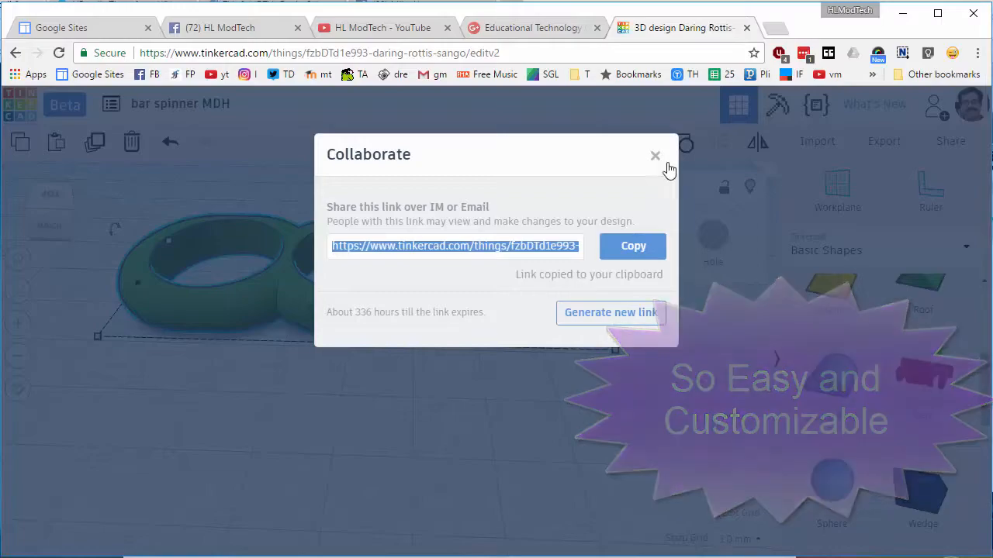
{"action": "left_click", "coordinate": [656, 157]}
{"action": "right_click_drag", "start_coordinate": [500, 424], "coordinate": [458, 443]}
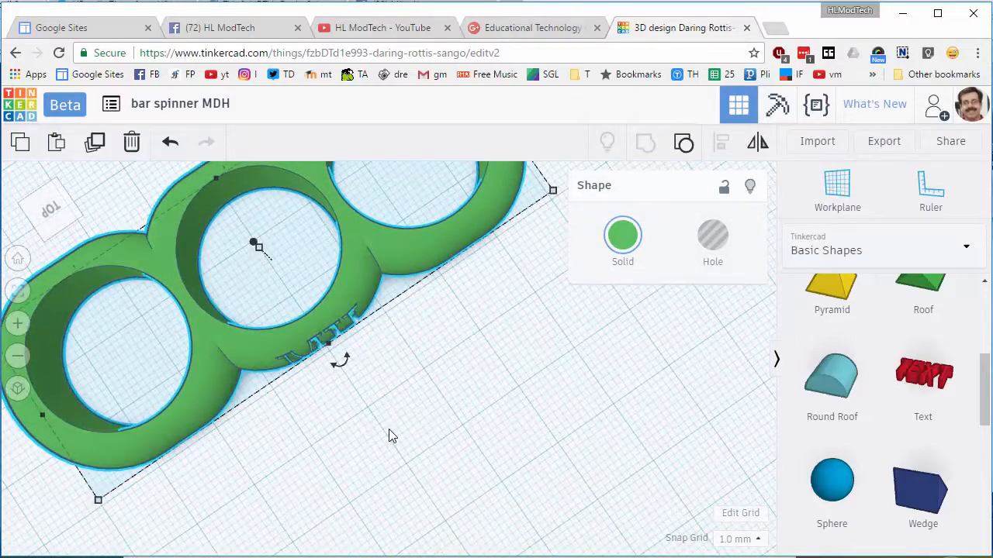